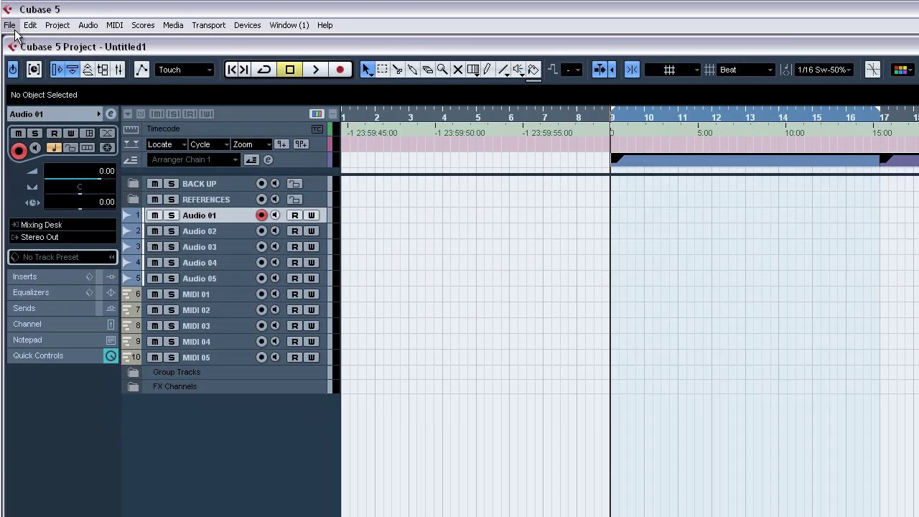
Examine the Appearance Meters preferences, shifting the meter colour handle up and back down, and review the Editing Controls settings.
left_click(52, 16)
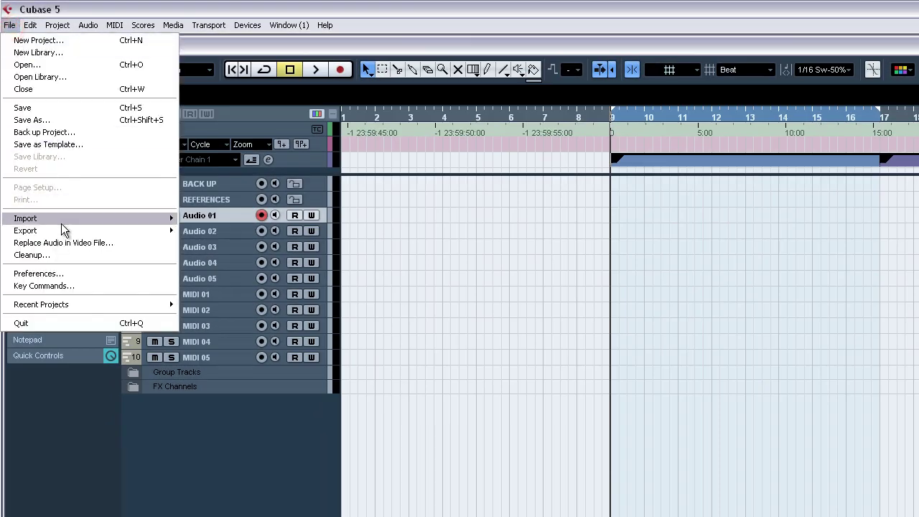
left_click(63, 275)
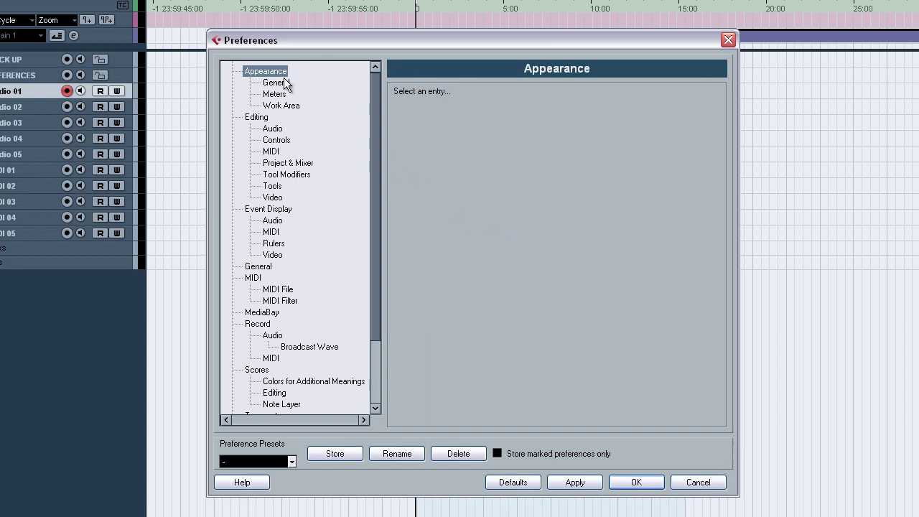
left_click(274, 95)
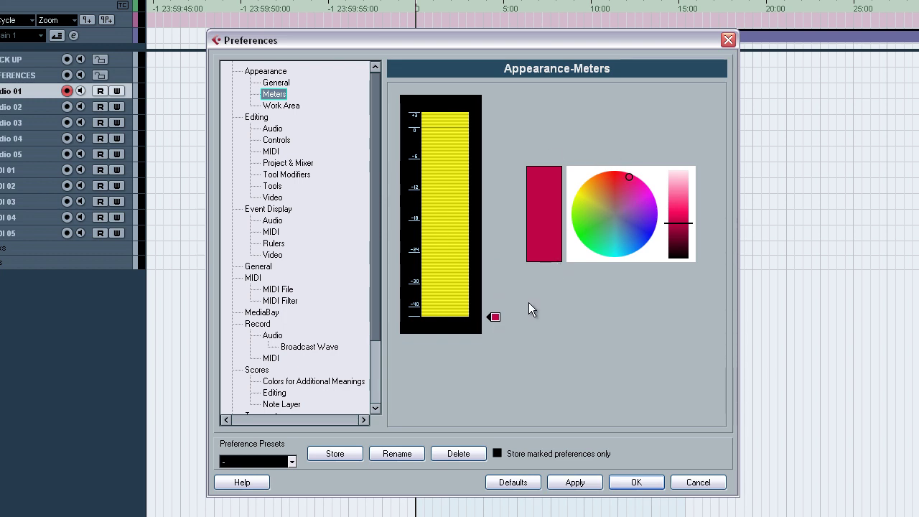
mouse_move(494, 319)
left_mouse_down()
mouse_move(493, 180)
mouse_move(494, 201)
left_mouse_up()
left_click_drag(496, 236, 497, 320)
left_click(276, 140)
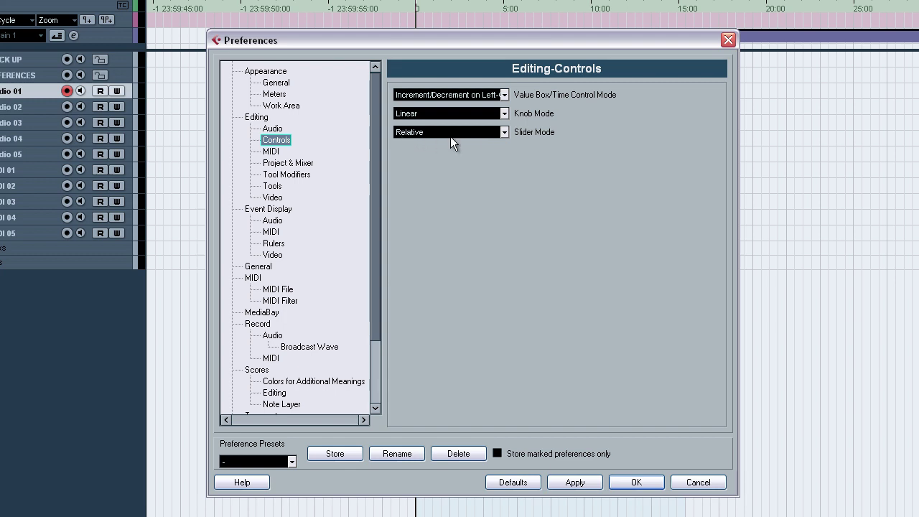
left_click(637, 483)
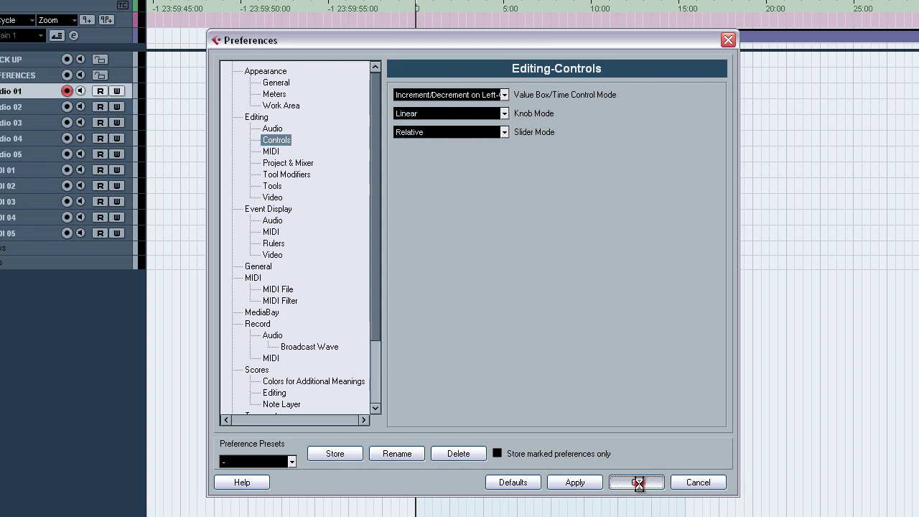
Show the mixer, try nudging the Audio 05 fader down to -0.12, and reset it to 0.00.
key("F3")
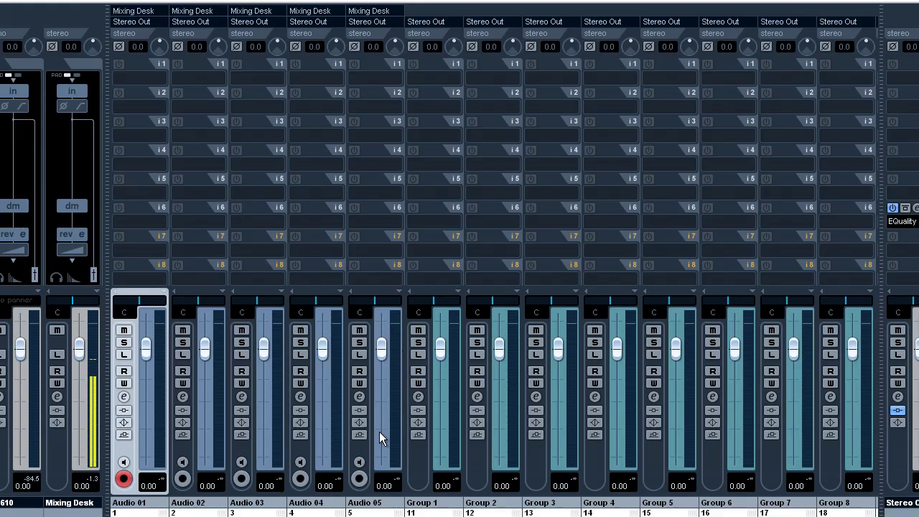
mouse_move(380, 381)
left_mouse_down()
mouse_move(380, 403)
mouse_move(379, 360)
mouse_move(381, 384)
left_mouse_up()
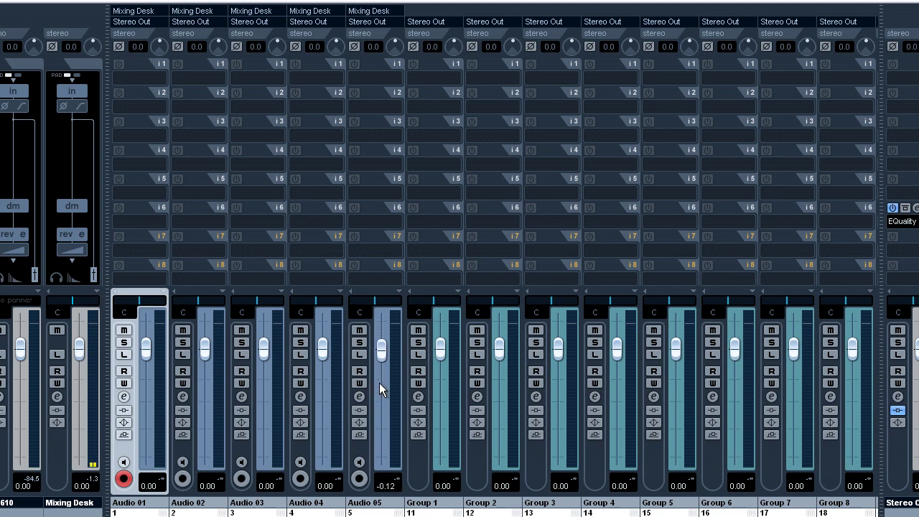
left_click(379, 381, "ctrl")
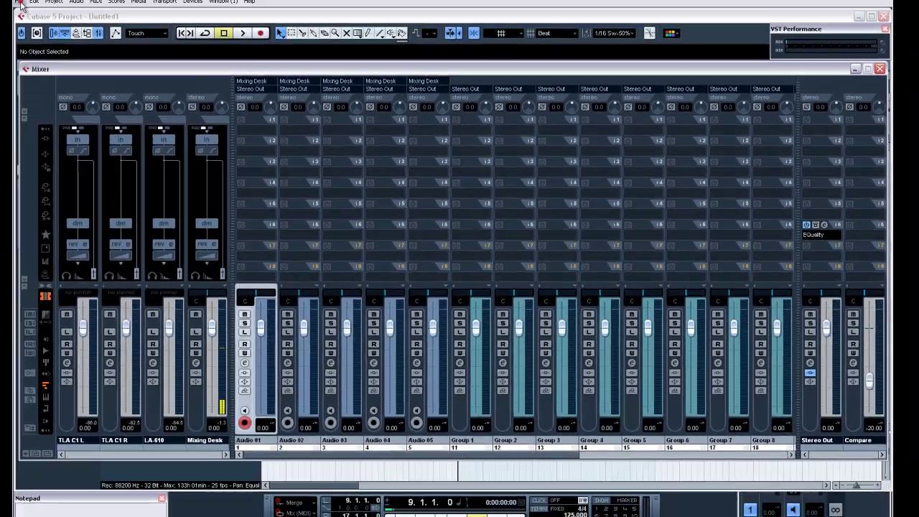
Set the Slider Mode to Jump (Control) in the Editing Controls preferences and accept the change.
left_click(52, 17)
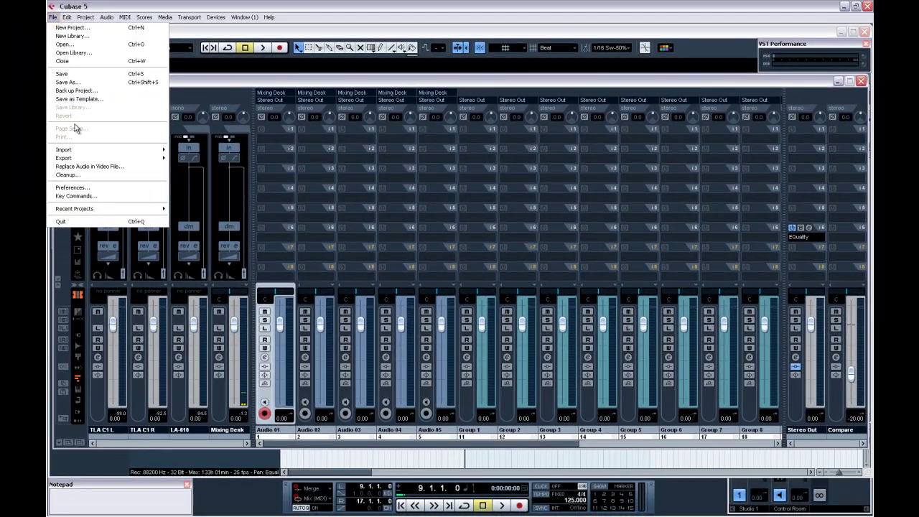
left_click(73, 187)
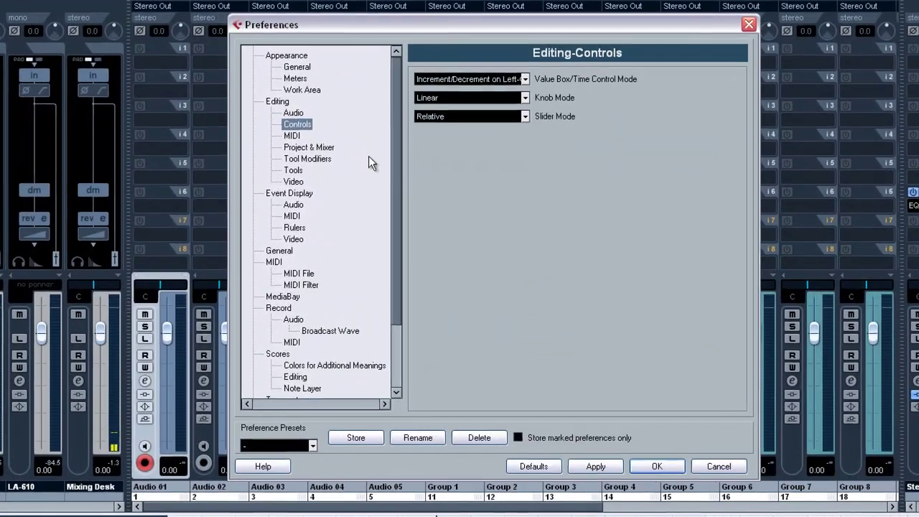
left_click(443, 115)
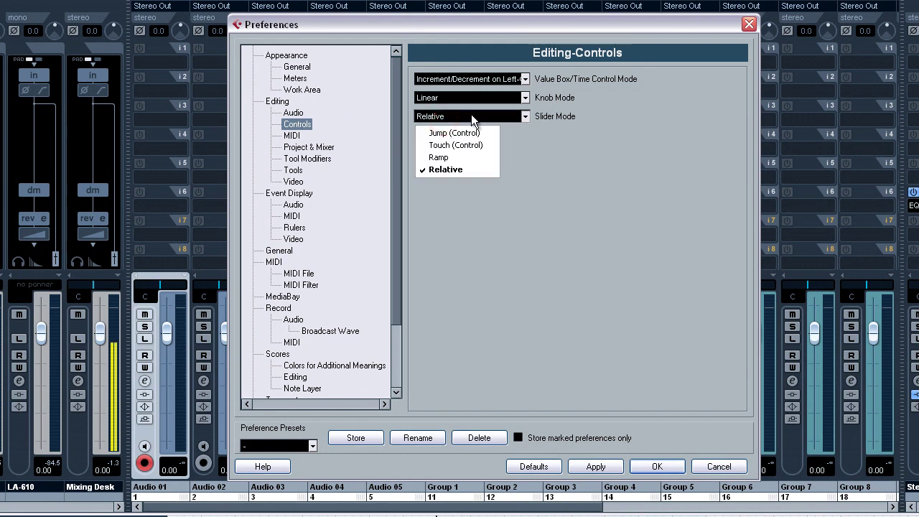
left_click(451, 133)
left_click(655, 466)
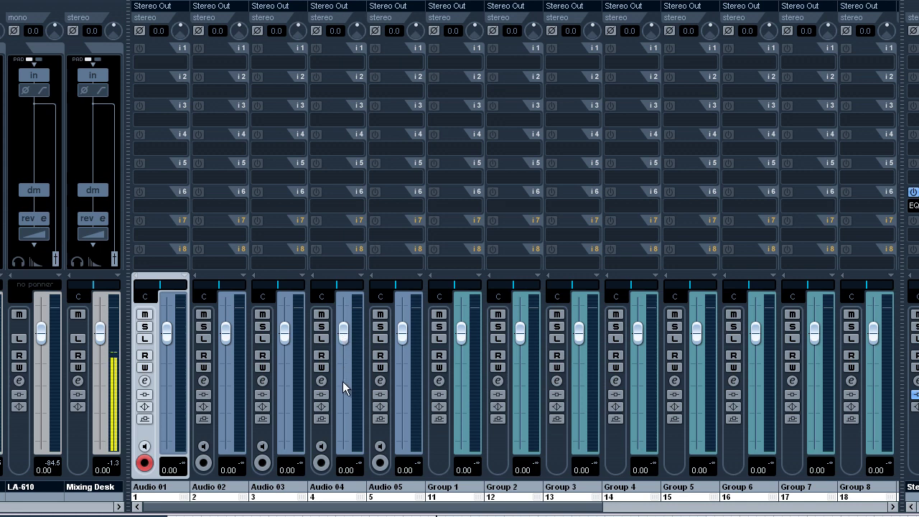
Test jumping the Audio 04 fader to -10.56 and -3.15 and Audio 05 to -8.03, and reset both to 0.00.
left_click(343, 381)
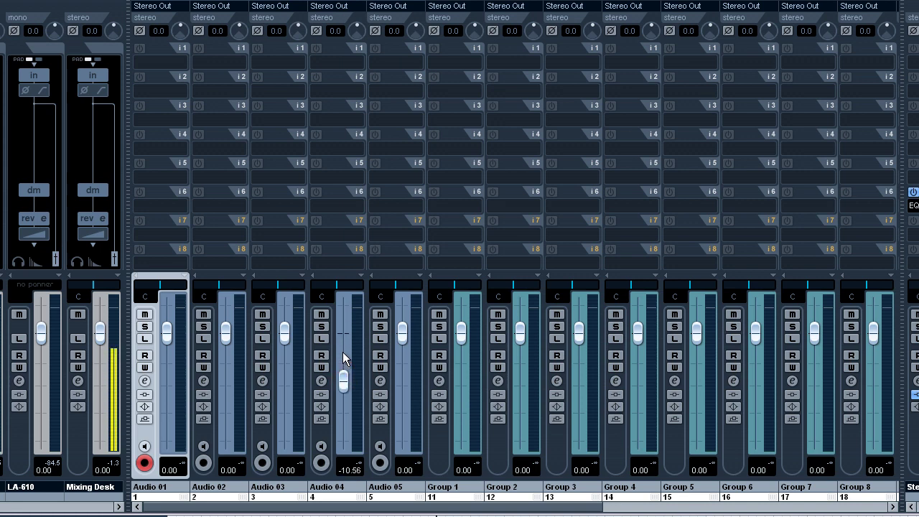
left_click(343, 352)
left_click(406, 371)
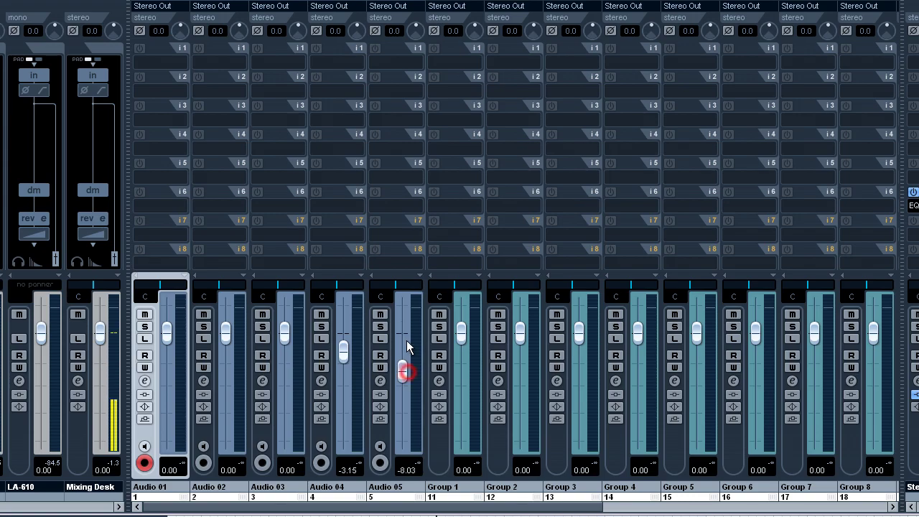
left_click(404, 372, "ctrl")
left_click(344, 352, "ctrl")
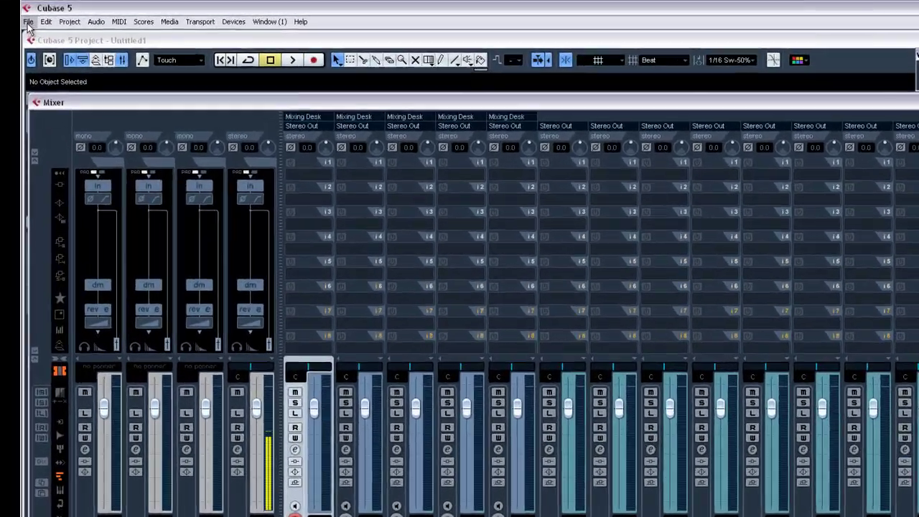
Set the Slider Mode to Ramp in the Editing Controls preferences and try moving the Audio 05 fader down and back up.
left_click(28, 21)
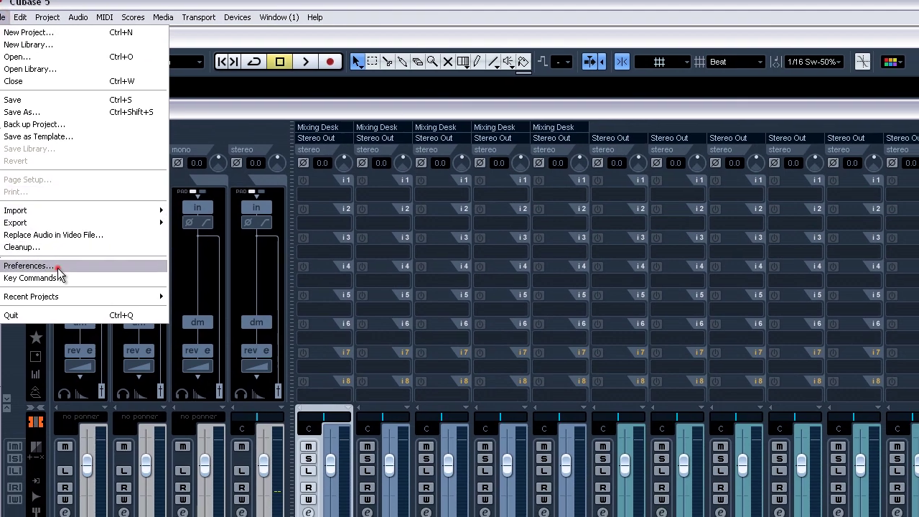
left_click(68, 237)
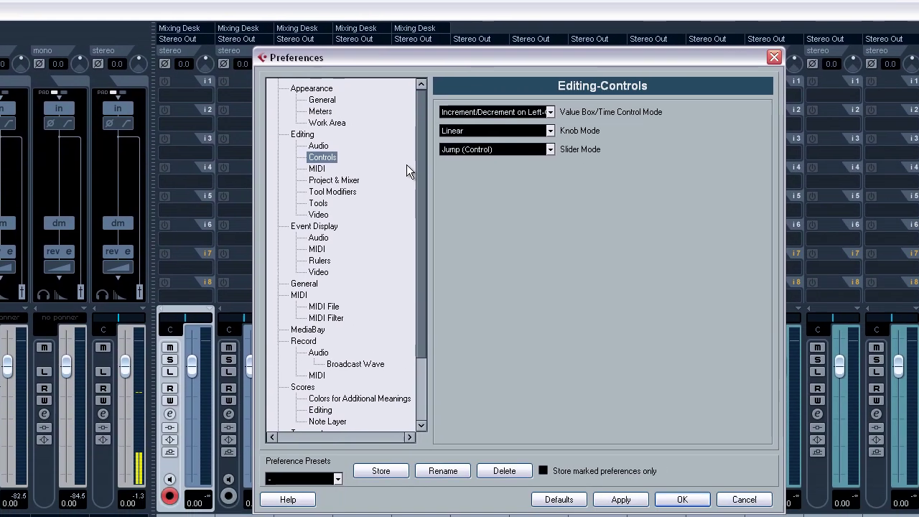
left_click(496, 149)
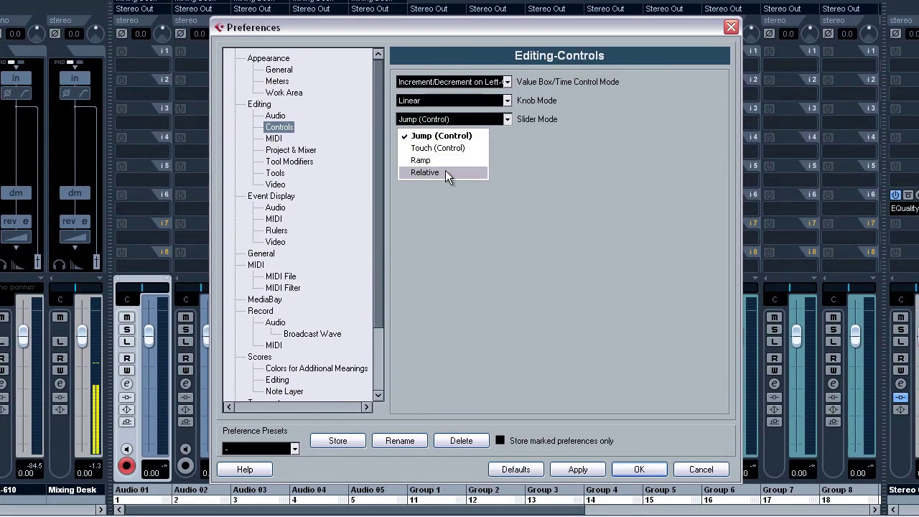
left_click(416, 162)
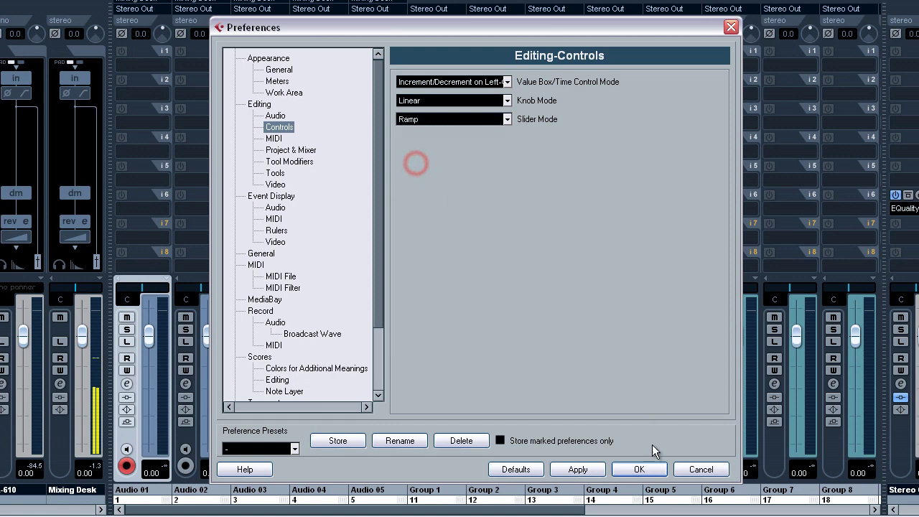
left_click(638, 468)
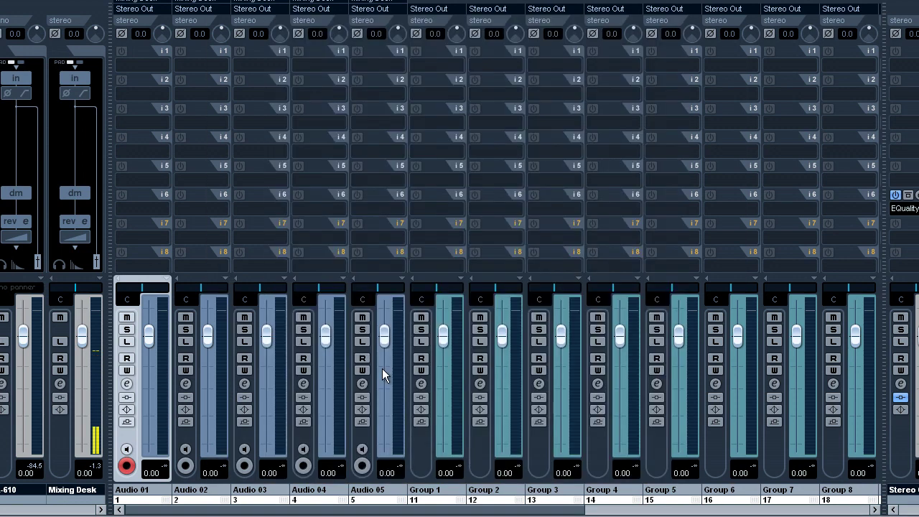
left_click(381, 368)
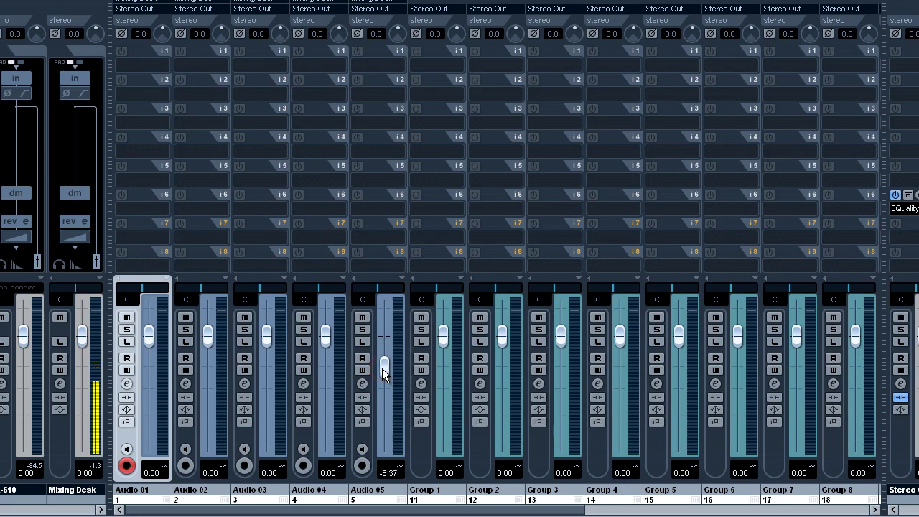
left_click(382, 325)
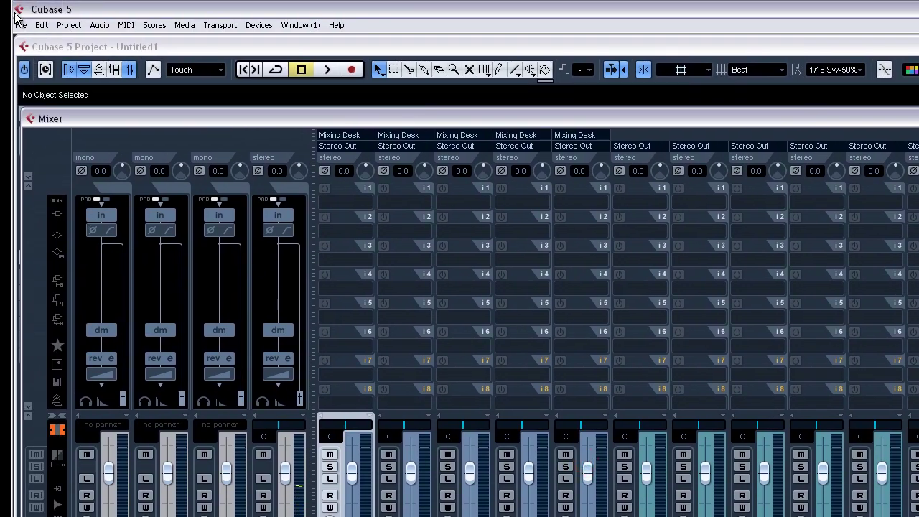
Set the Slider Mode to Relative in the Editing Controls preferences.
left_click(20, 24)
left_click(62, 272)
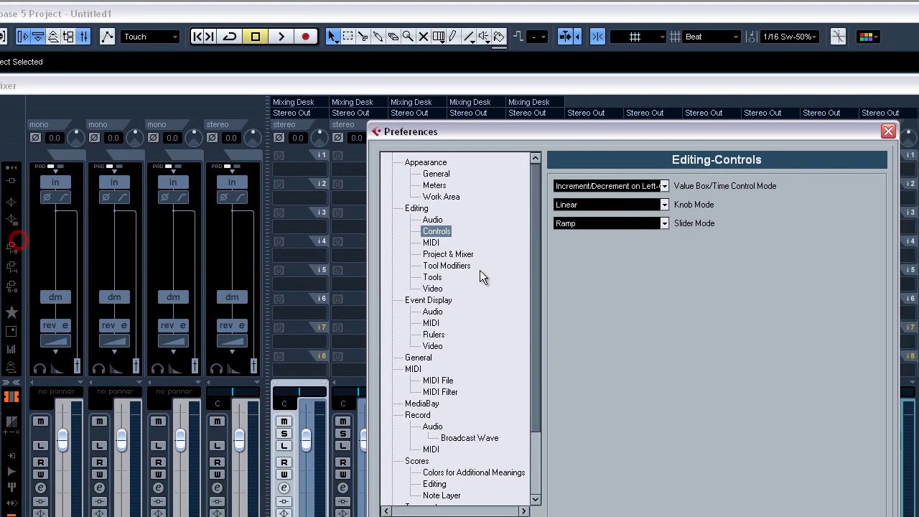
left_click(610, 223)
left_click(579, 277)
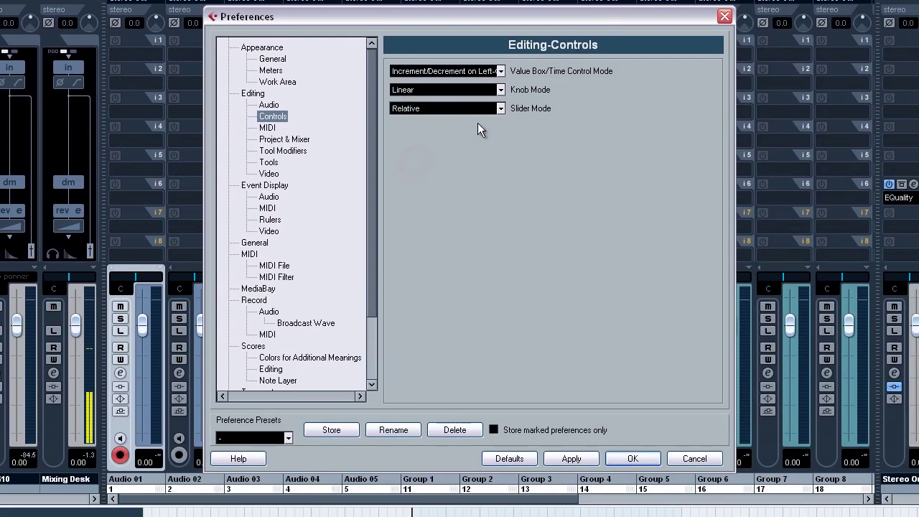
Review the available Knob Mode options in the Editing Controls preferences.
left_click(419, 90)
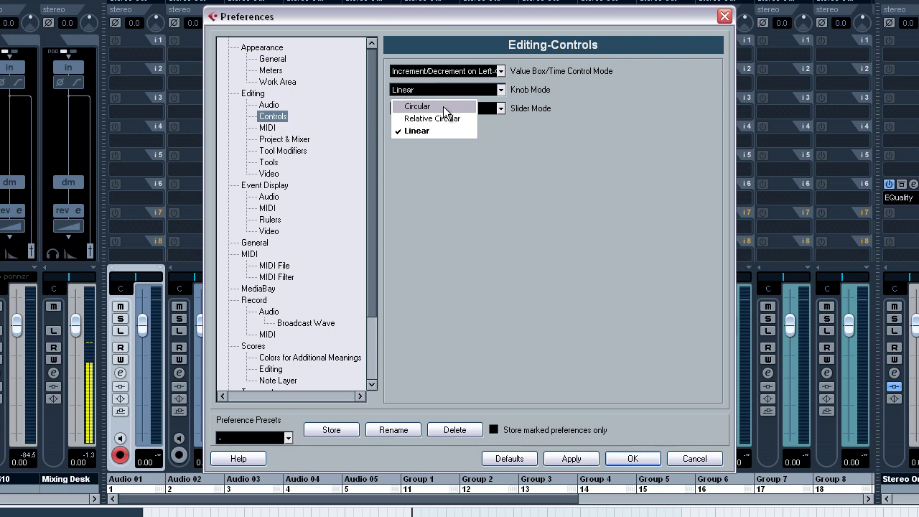
left_click(572, 267)
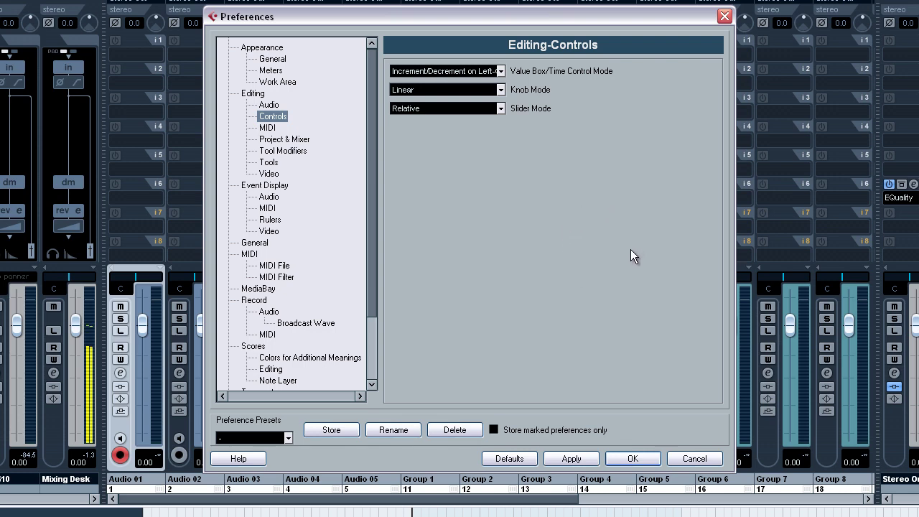
left_click(499, 89)
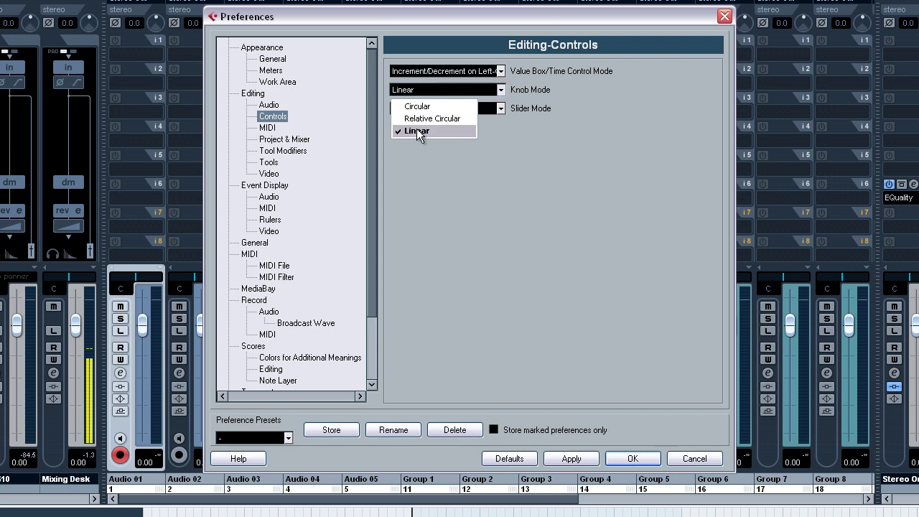
left_click(516, 191)
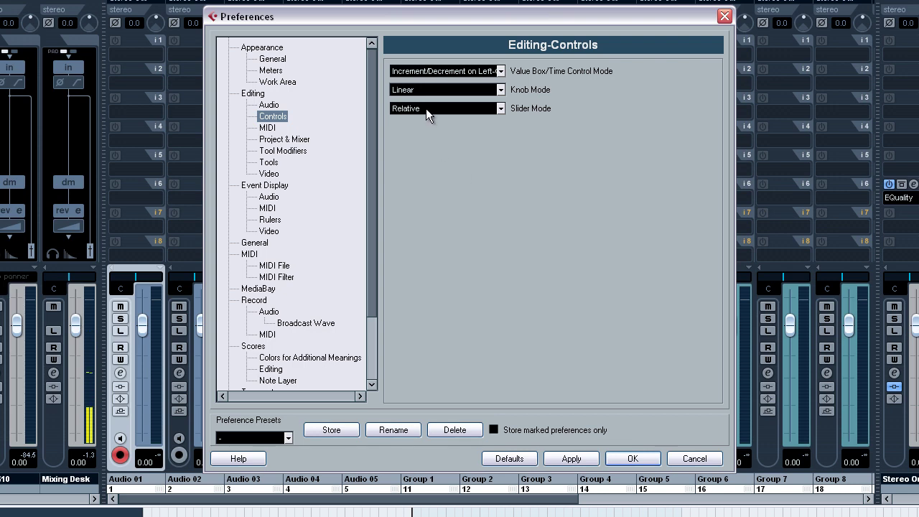
Enable Popup Toolbox on right Click in the Editing Tools preferences and accept the change.
left_click(270, 162)
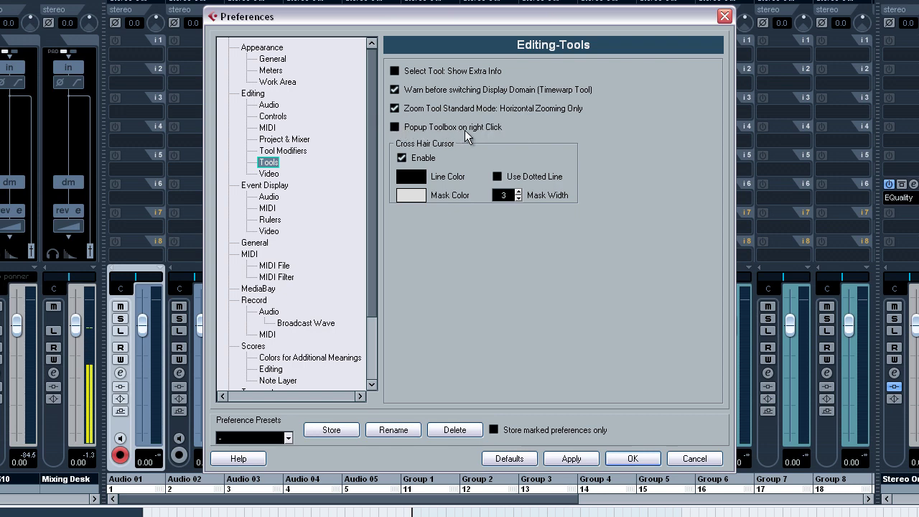
left_click(395, 127)
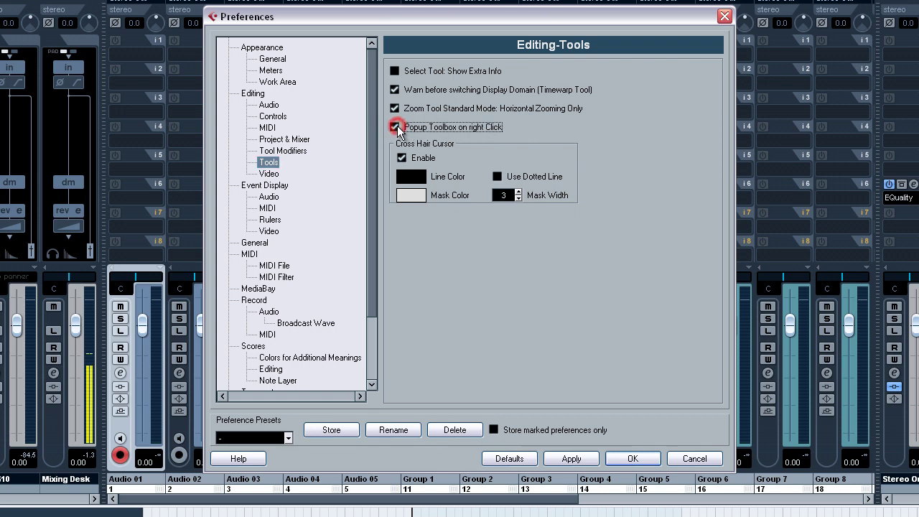
left_click(633, 458)
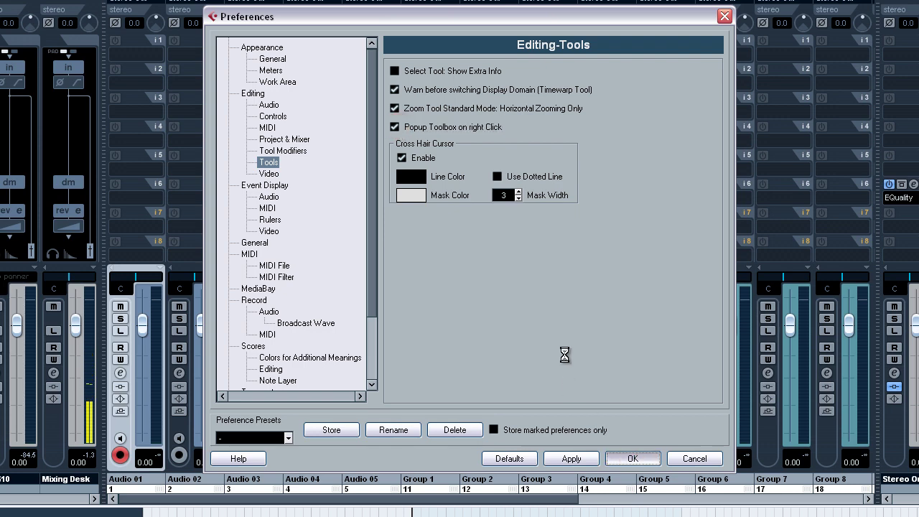
Hide the mixer and check the popup toolbox and the full context menu in the empty event area of the project.
key("F3")
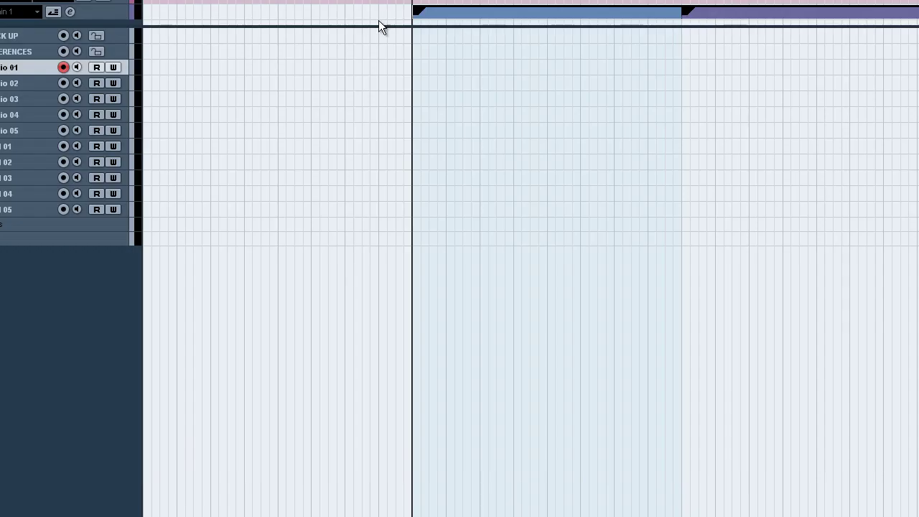
right_click(401, 269)
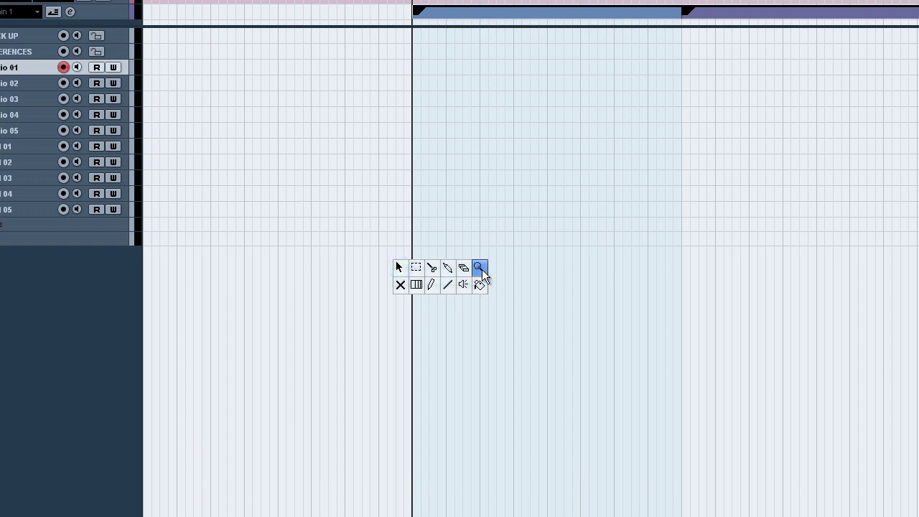
left_click(347, 280)
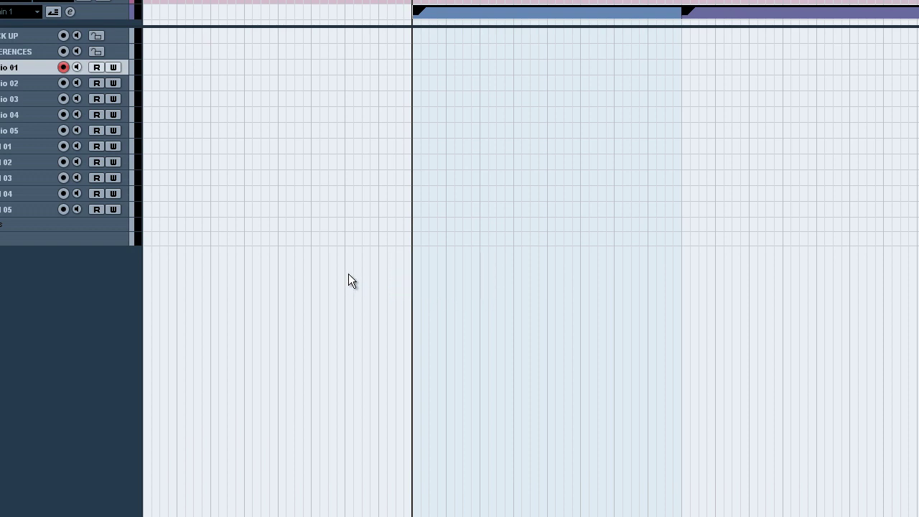
right_click(349, 275)
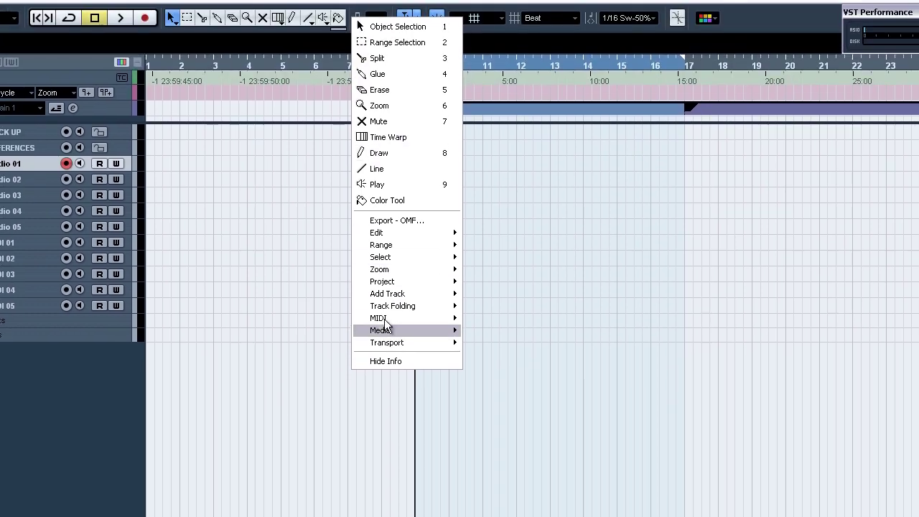
Compare the full context menu with the popup toolbox in the empty event area of the project.
left_click(331, 399)
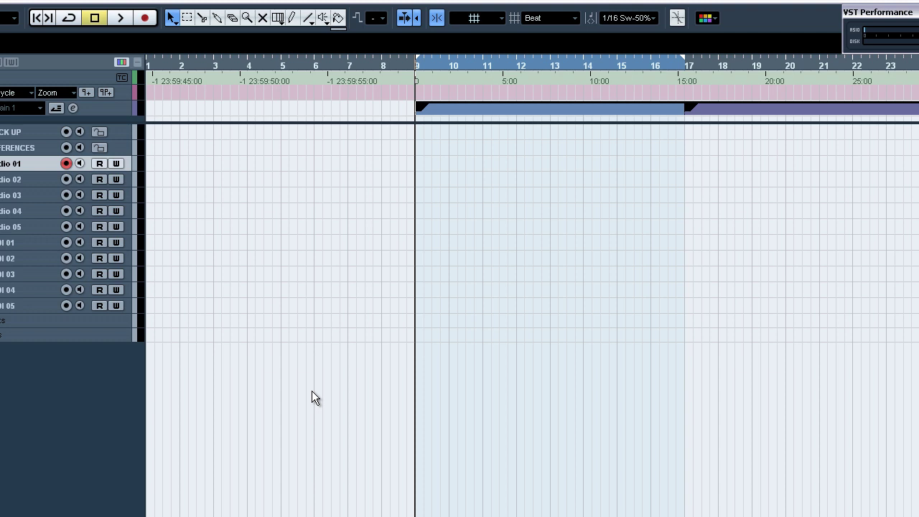
right_click(312, 390)
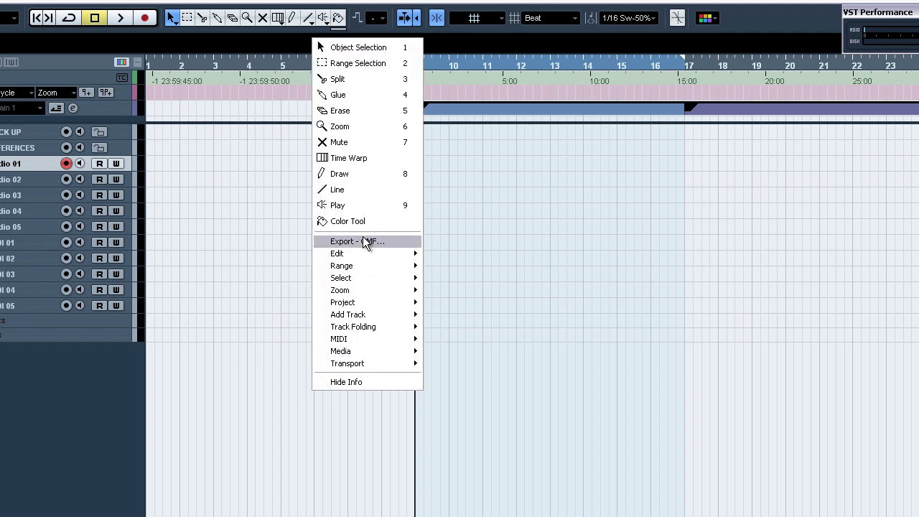
right_click(349, 431)
right_click(323, 425)
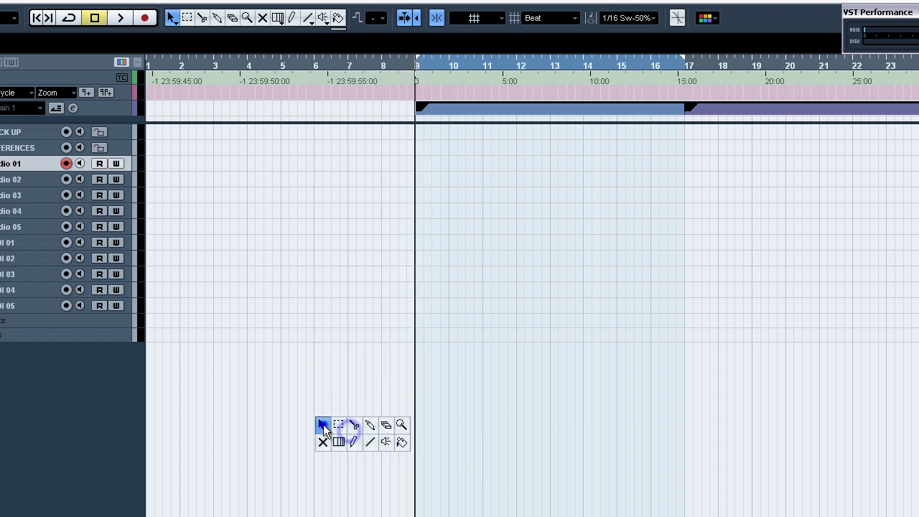
left_click(286, 408)
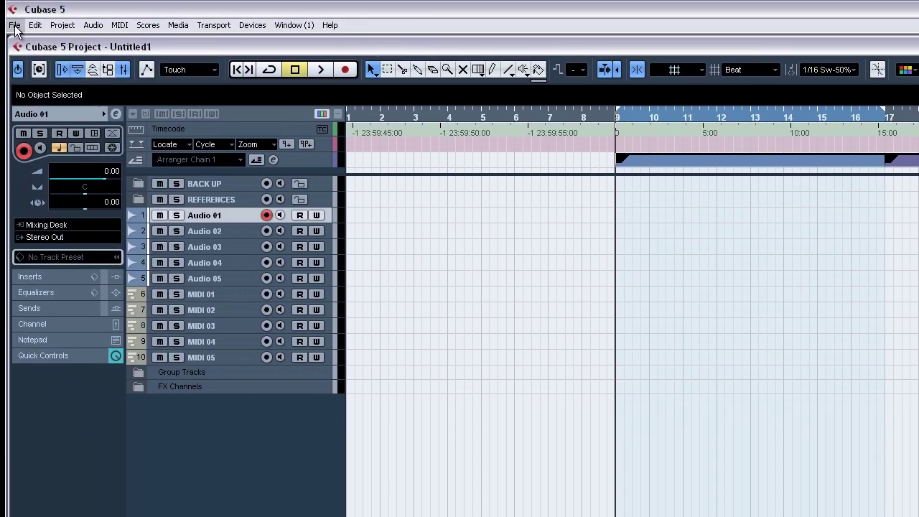
Disable Popup Toolbox on right Click in the Editing Tools preferences and check the context menu in the empty event area.
left_click(14, 26)
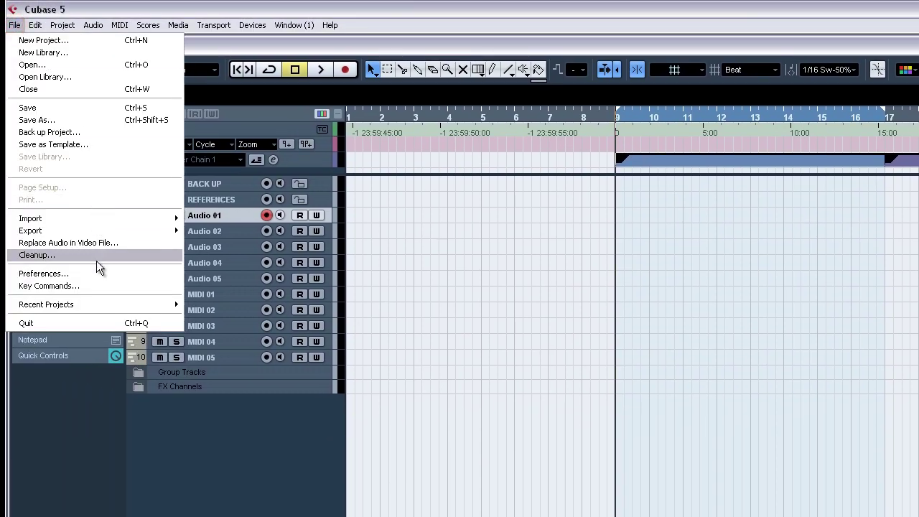
left_click(73, 275)
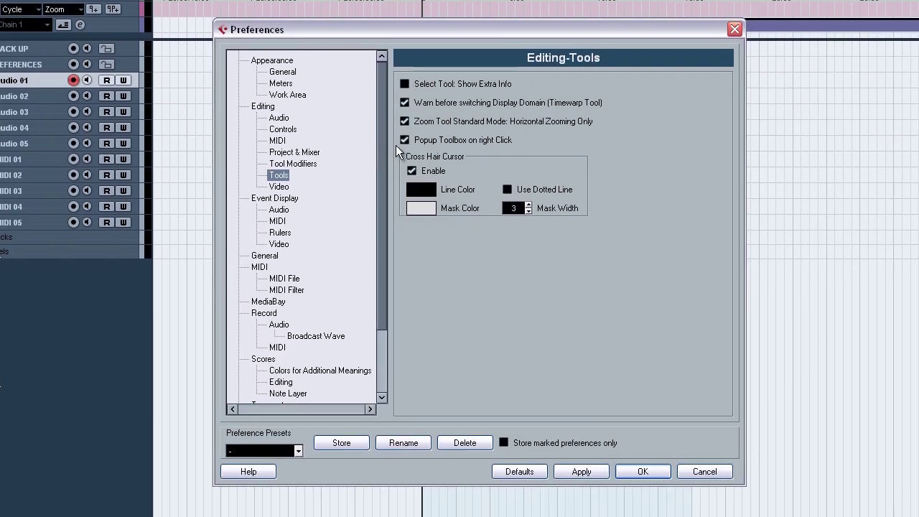
left_click(597, 275)
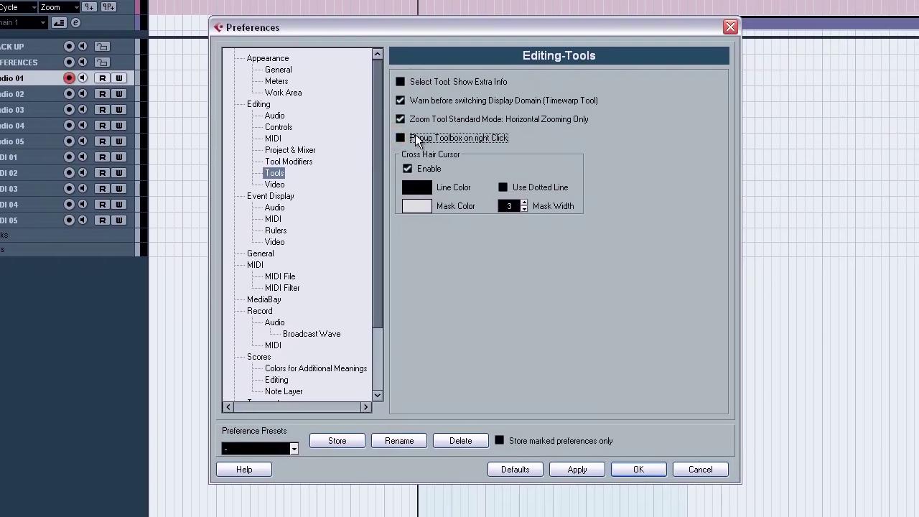
left_click(650, 473)
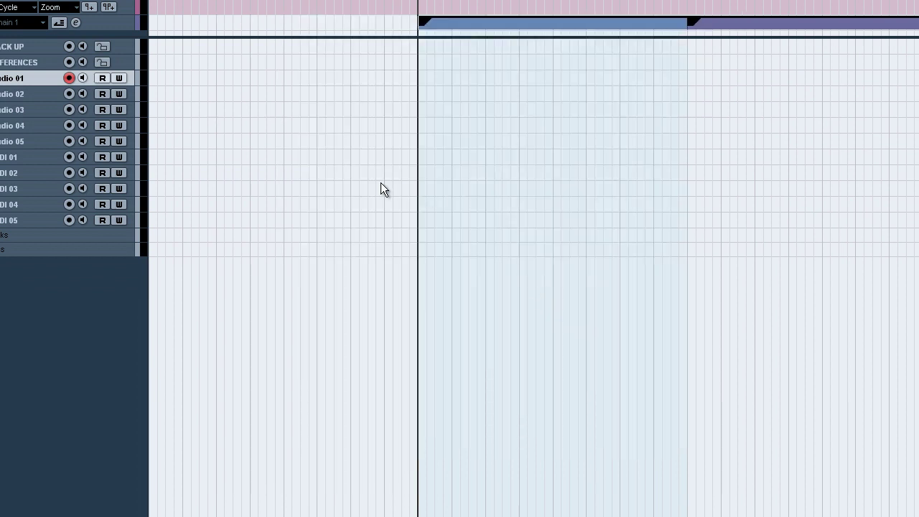
right_click(381, 189)
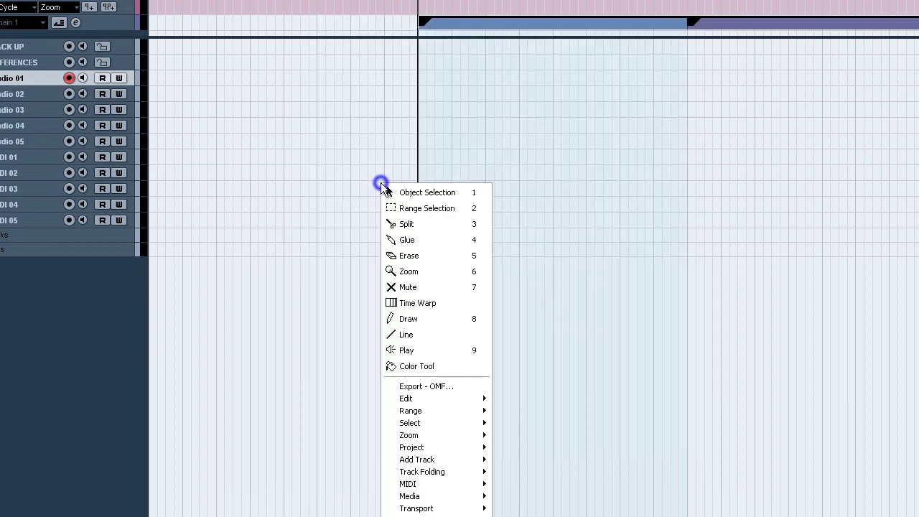
right_click(311, 317, "ctrl")
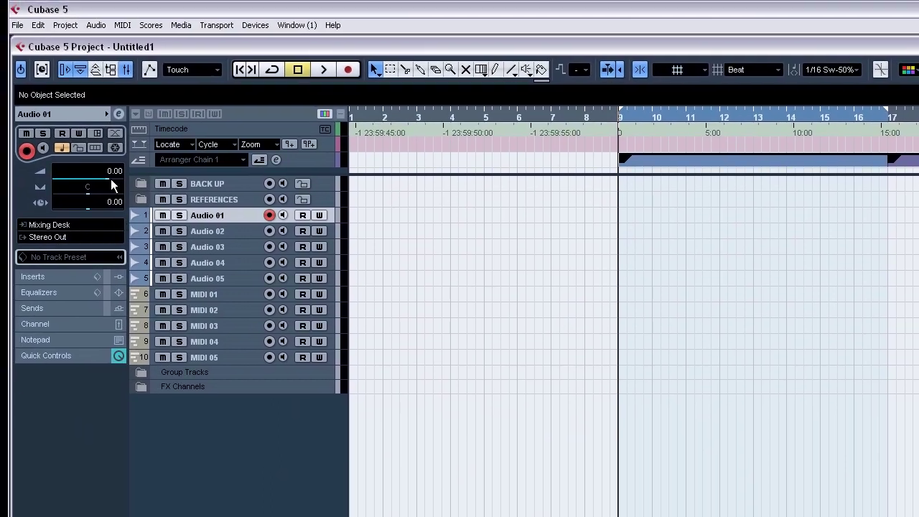
Review the Event Display options in the preferences and close the dialog.
left_click(16, 25)
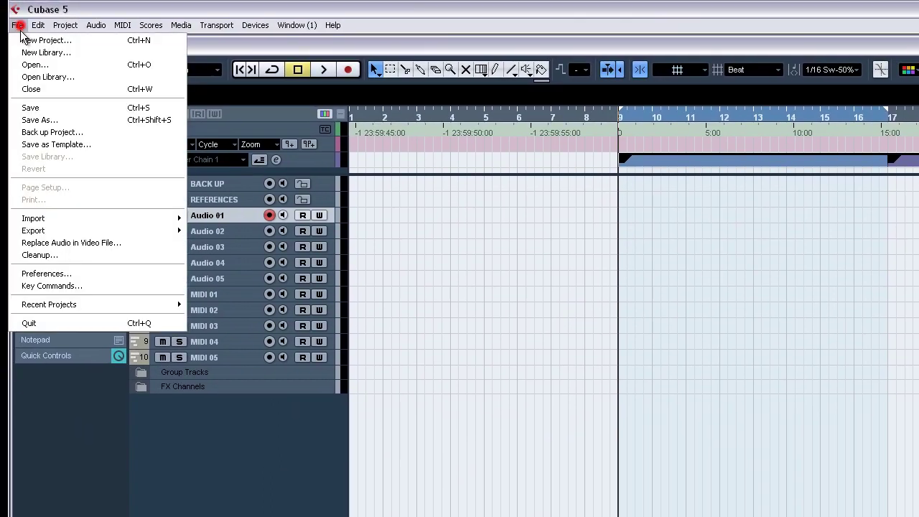
left_click(37, 273)
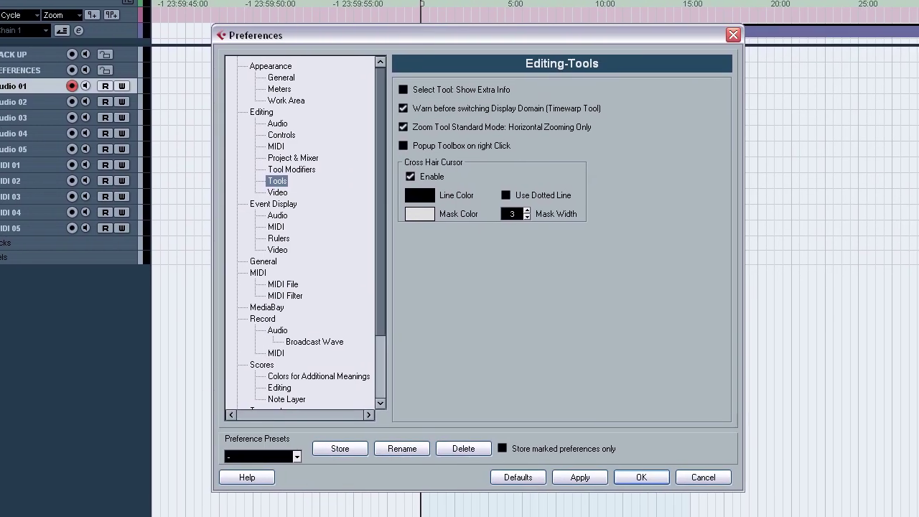
left_click(276, 204)
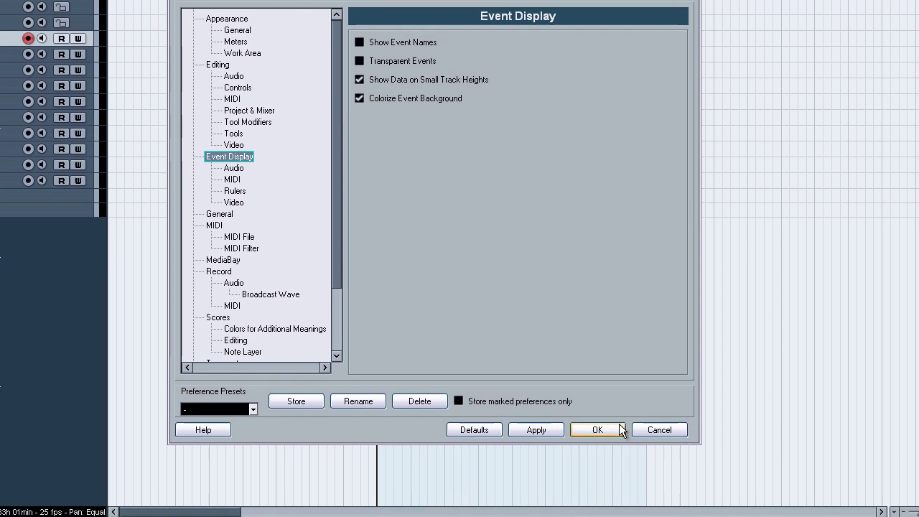
left_click(641, 477)
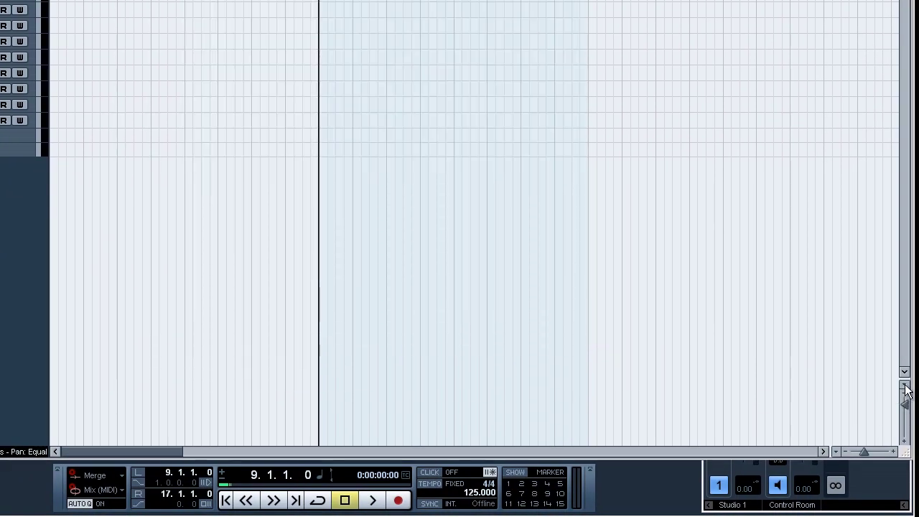
Record about two bars of audio from bar 9 on an enlarged Audio 01 track and shrink the track back to one row.
left_click(904, 384)
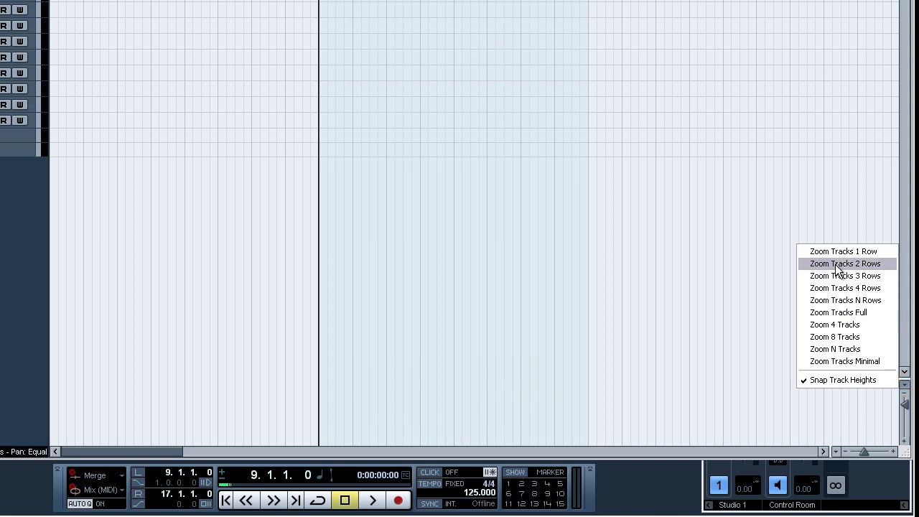
left_click(623, 257)
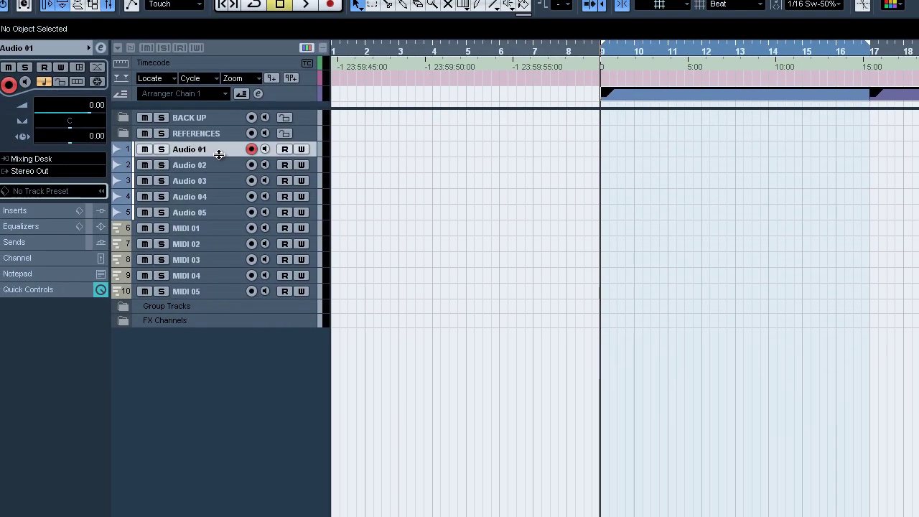
left_click_drag(219, 155, 219, 165)
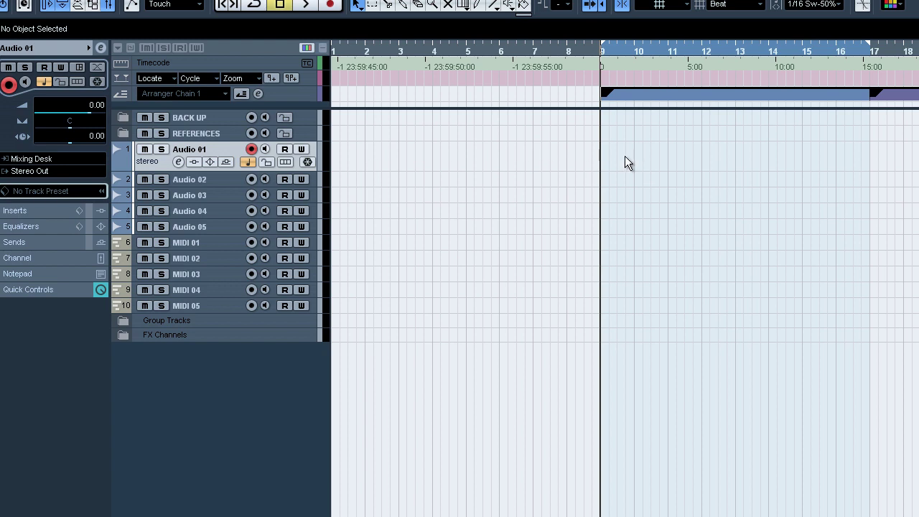
key("KP_Multiply")
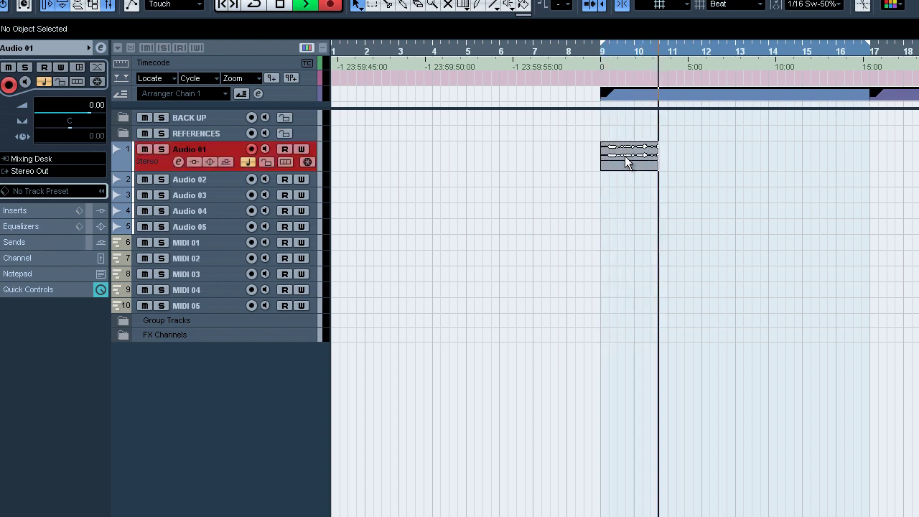
key("space")
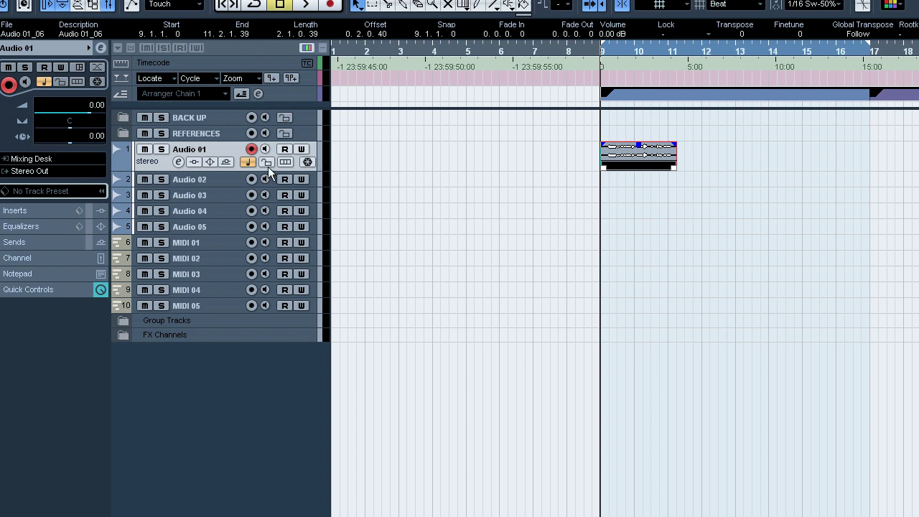
left_click_drag(243, 171, 244, 159)
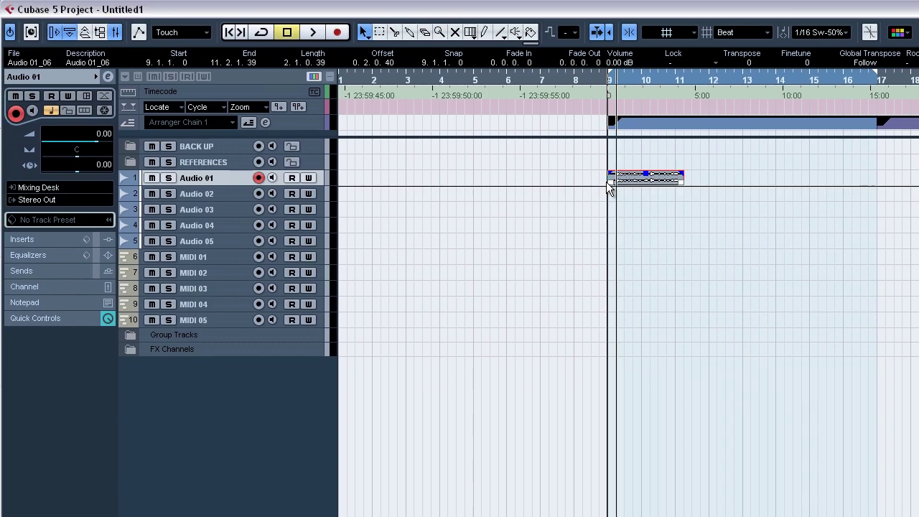
Disable Show Data on Small Track Heights in the Event Display preferences and accept the change.
left_click(14, 25)
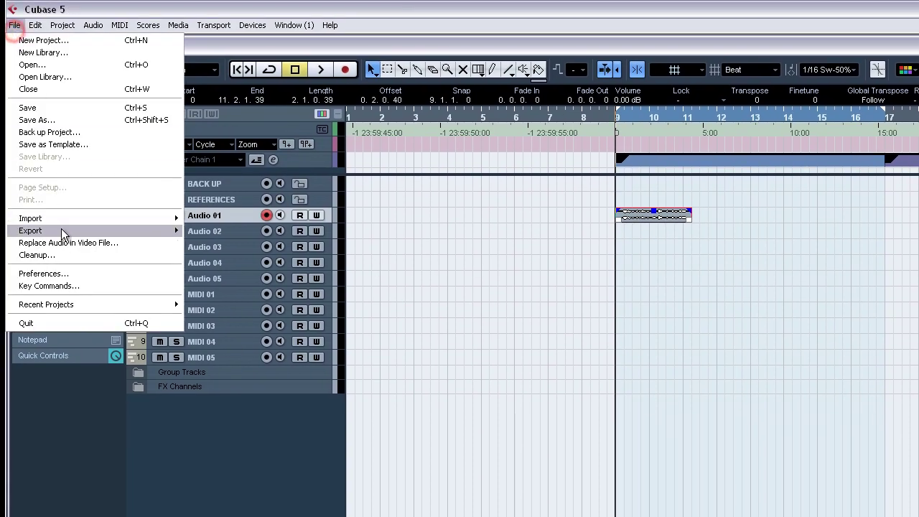
left_click(62, 274)
left_click(558, 135)
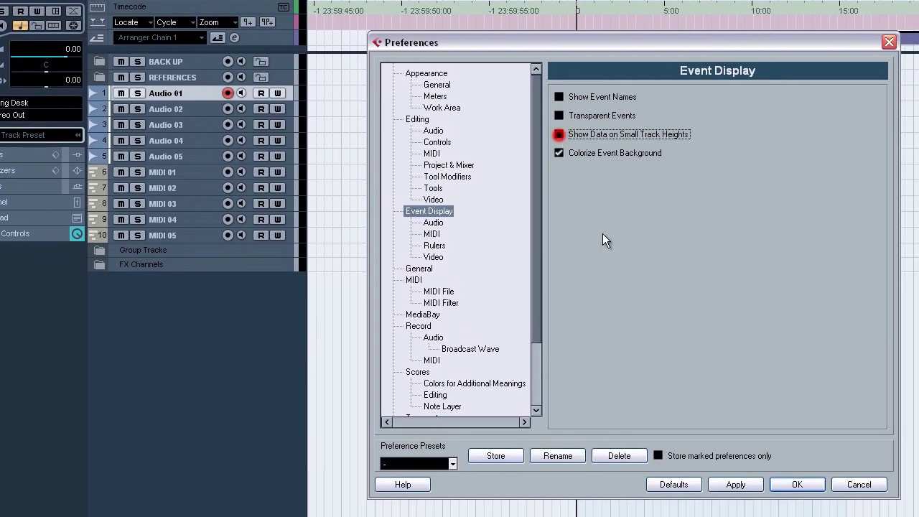
left_click(797, 484)
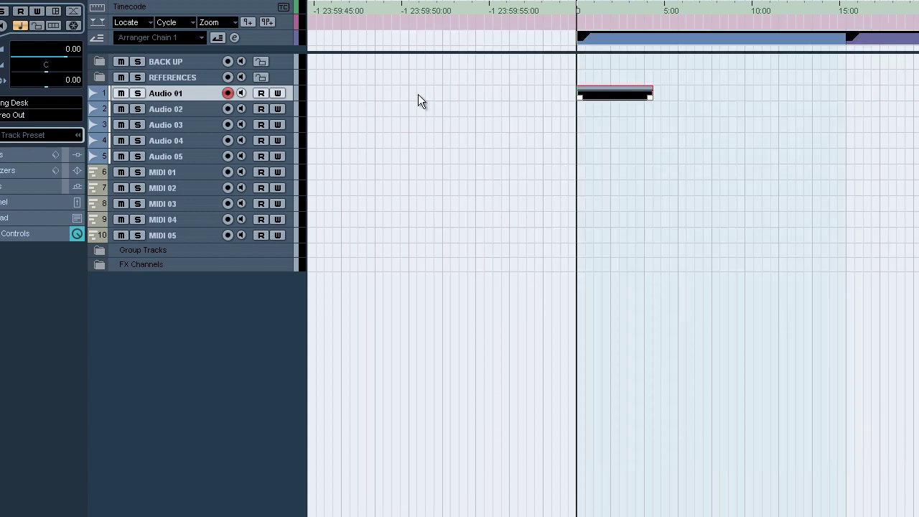
Enlarge Audio 02, check the heights of Audio 01, 04 and 05 as they are selected, and leave Audio 03 as the enlarged track.
left_click(178, 108)
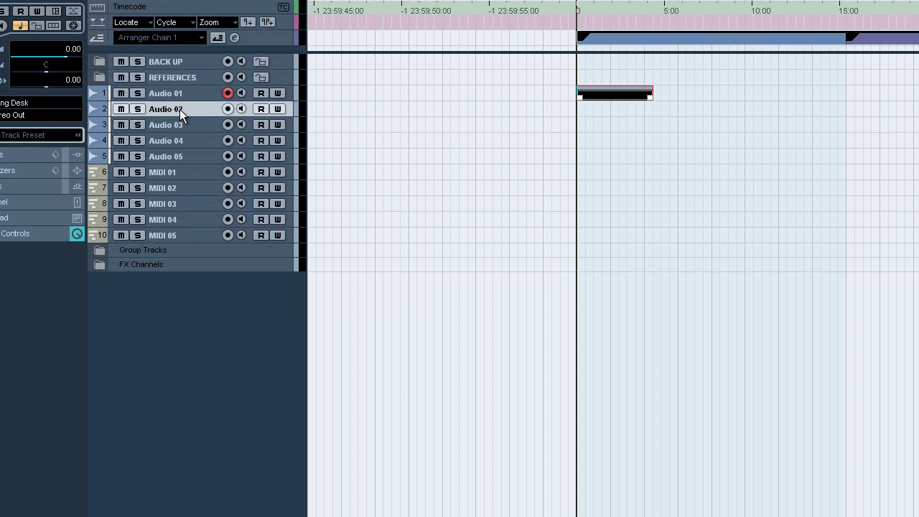
key("z")
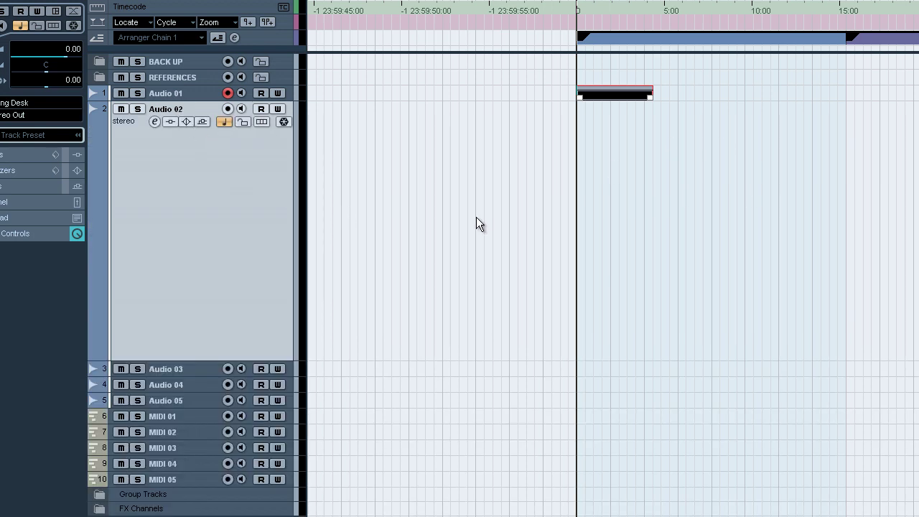
left_click(182, 96)
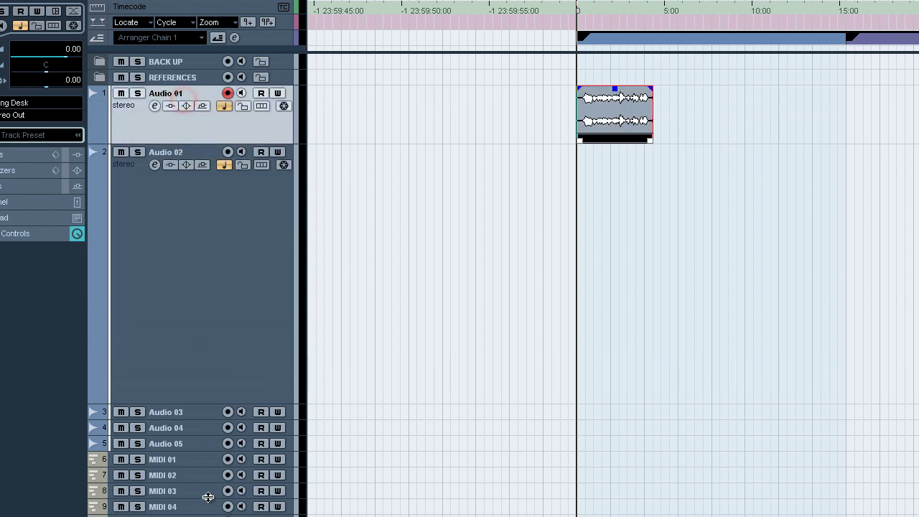
left_click(185, 429)
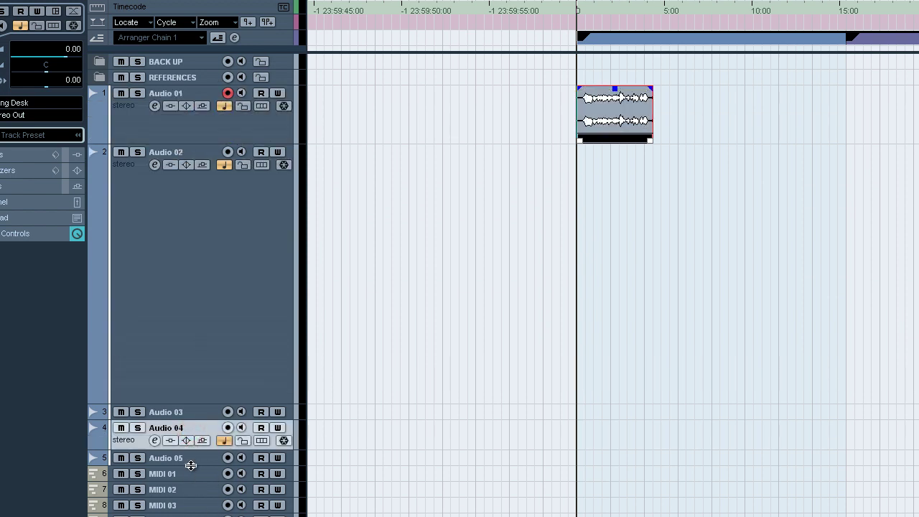
left_click(187, 460)
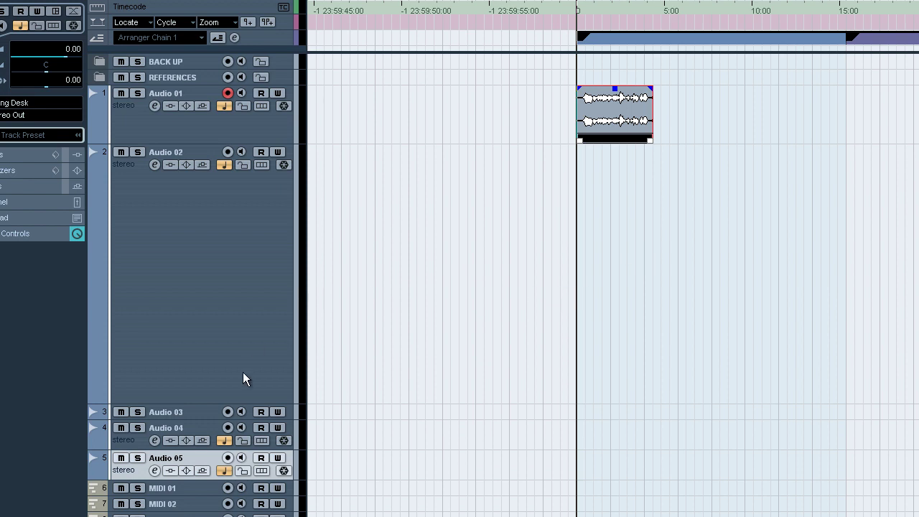
left_click(198, 413)
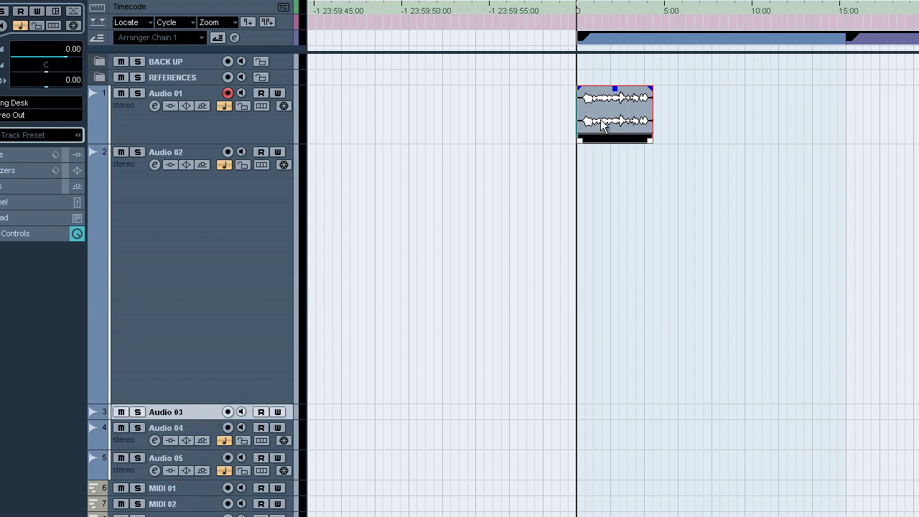
key("z")
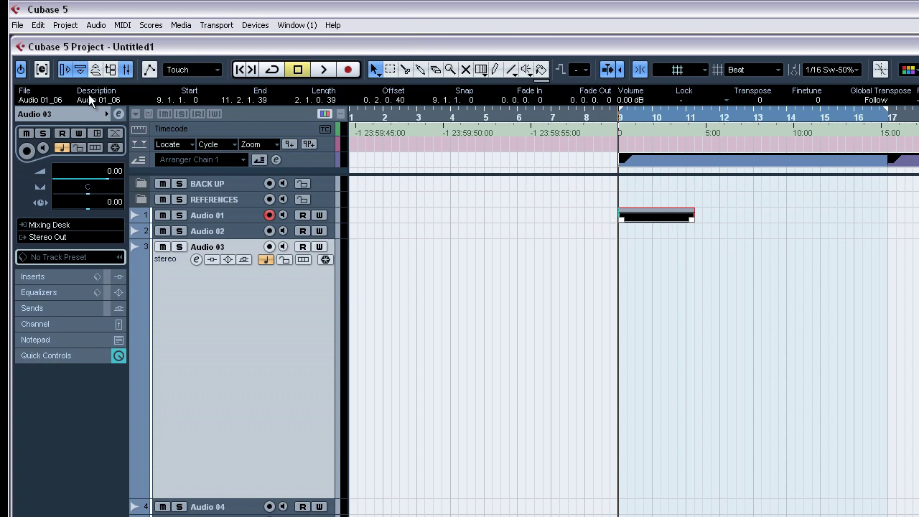
Enable Show Data on Small Track Heights and Show Event Names in the Event Display preferences and accept the changes.
left_click(18, 26)
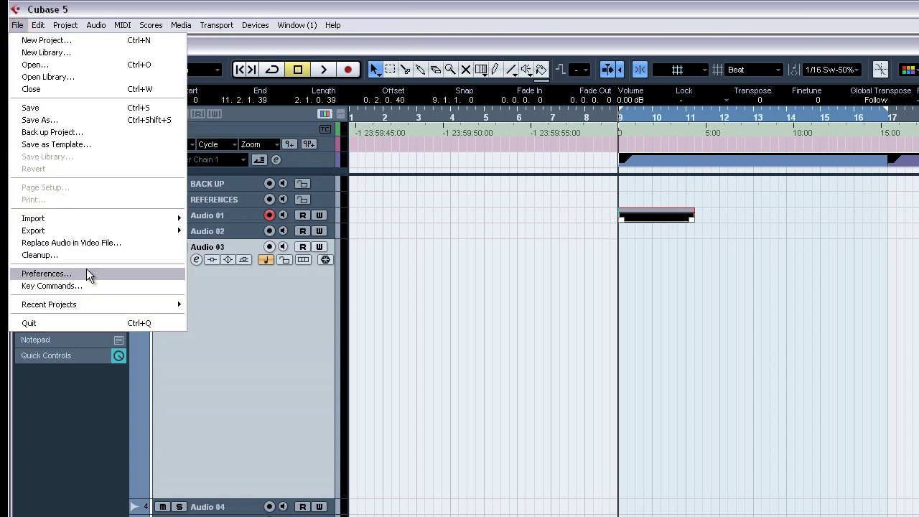
left_click(32, 273)
left_click(507, 201)
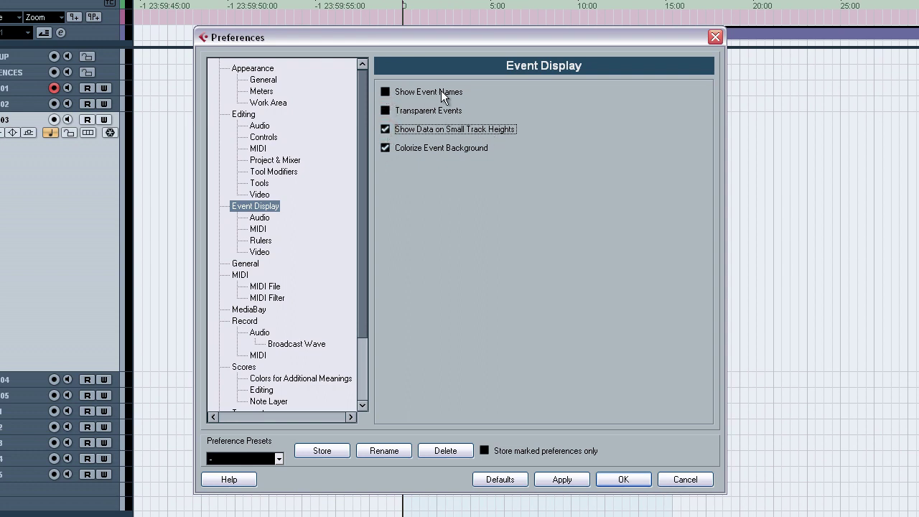
left_click(385, 92)
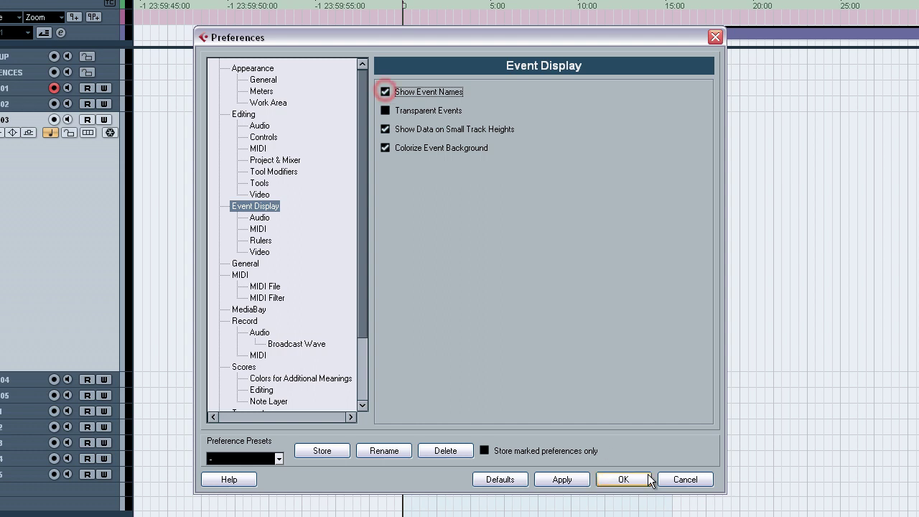
left_click(623, 478)
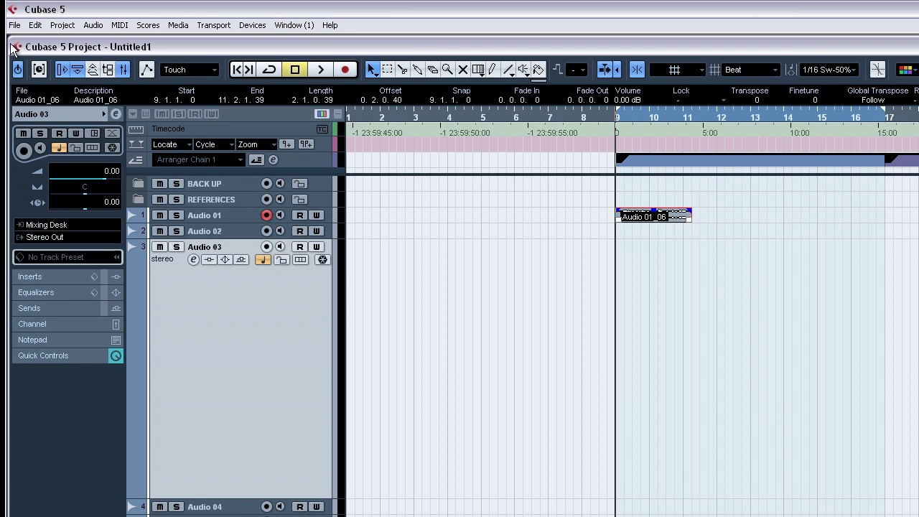
Disable Show Event Names in the Event Display preferences and accept the change.
left_click(14, 26)
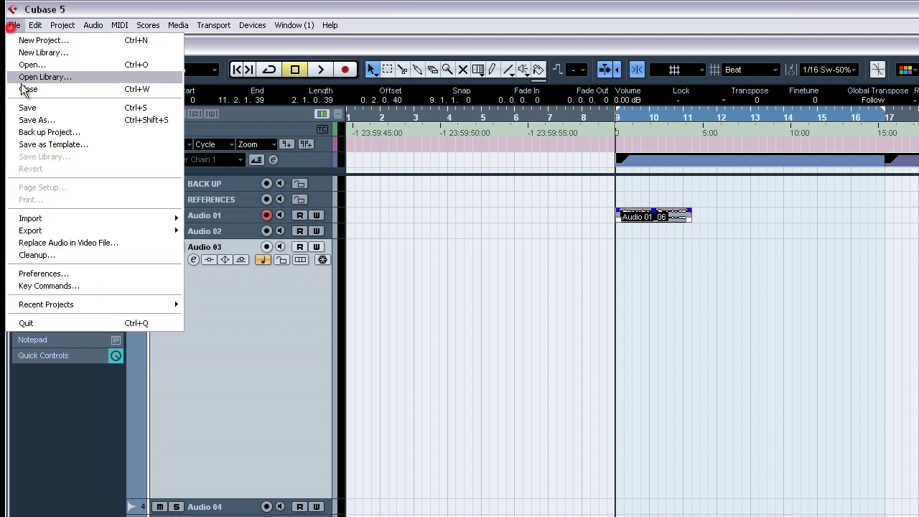
left_click(50, 276)
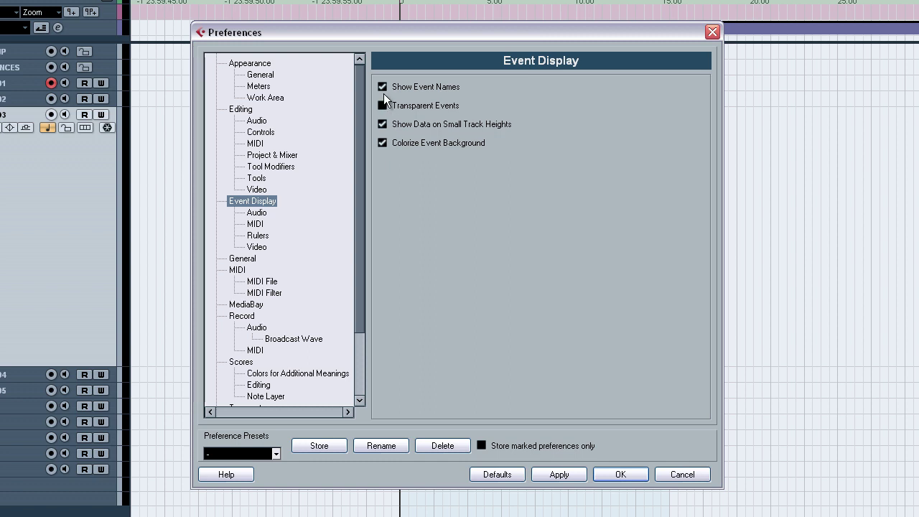
left_click(382, 87)
left_click(611, 474)
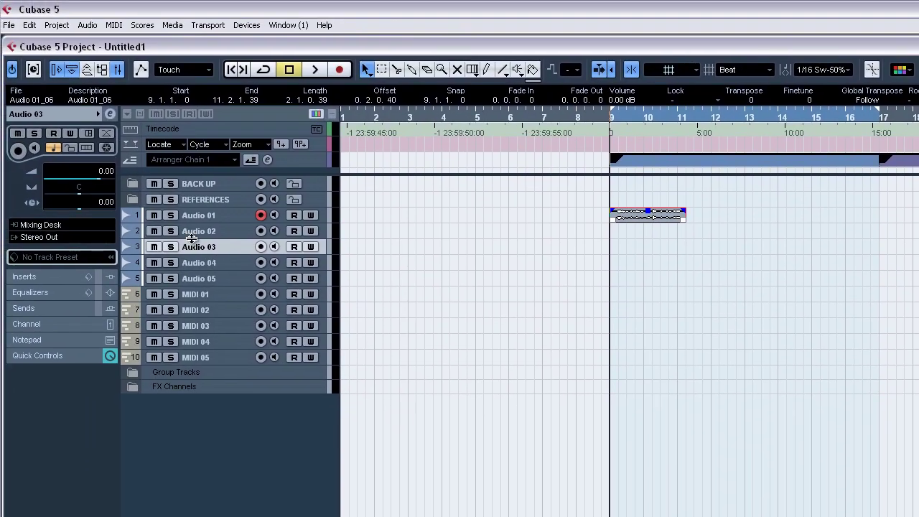
Review the General preferences, including Auto Save, Show Tips and Maximum Undo, and close them.
left_click(9, 25)
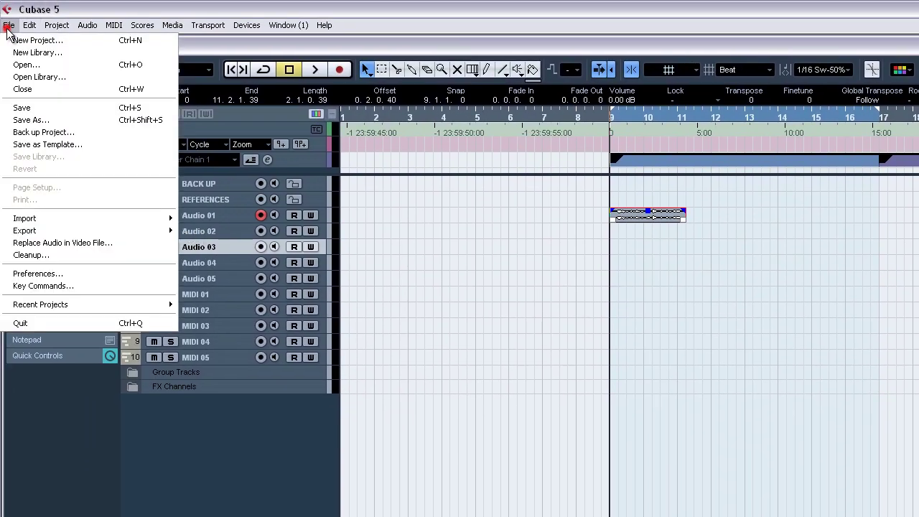
left_click(75, 272)
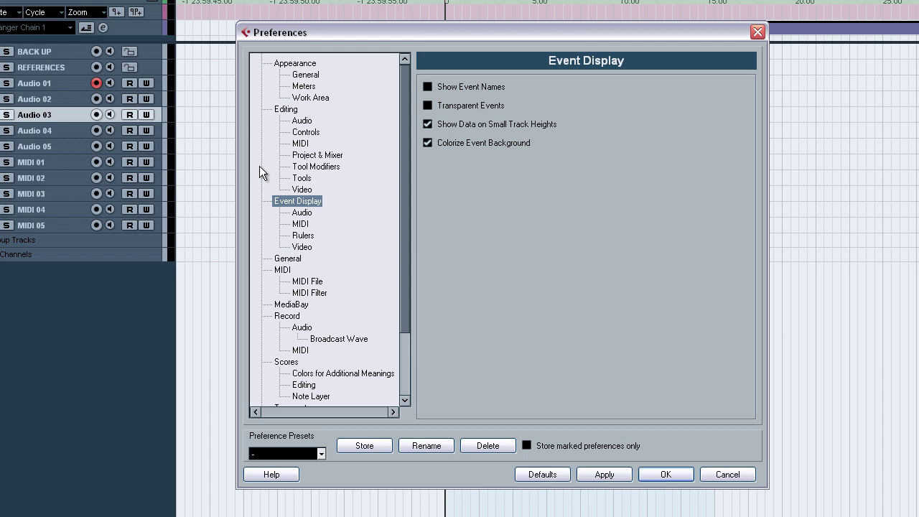
left_click(287, 258)
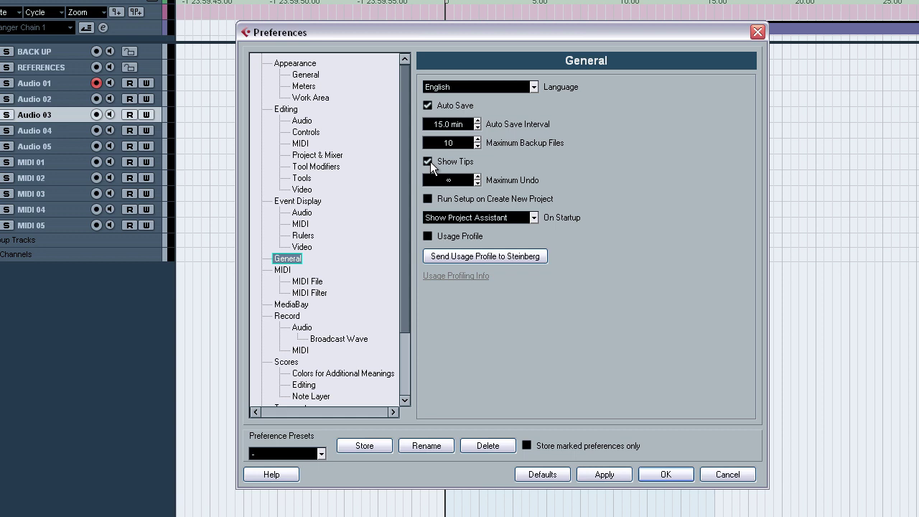
left_click(665, 474)
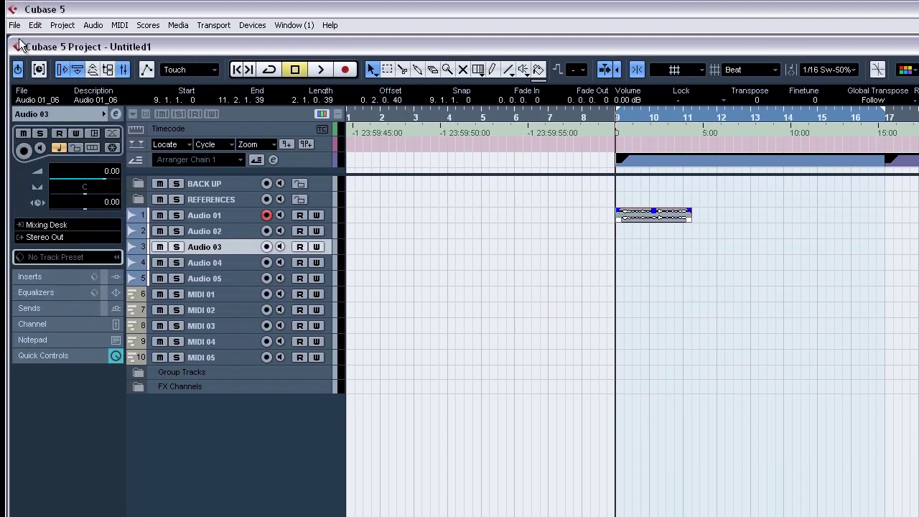
Disable Show Tips in the General preferences and accept the change.
left_click(1, 25)
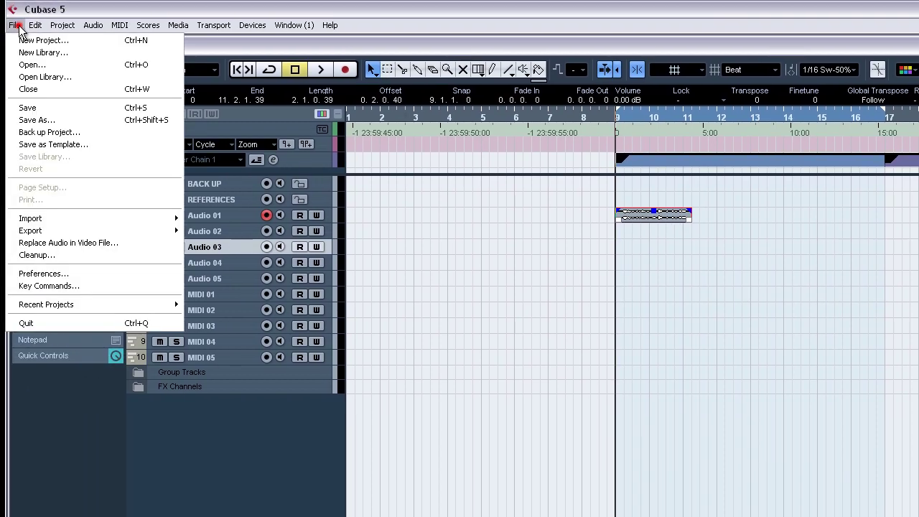
left_click(75, 274)
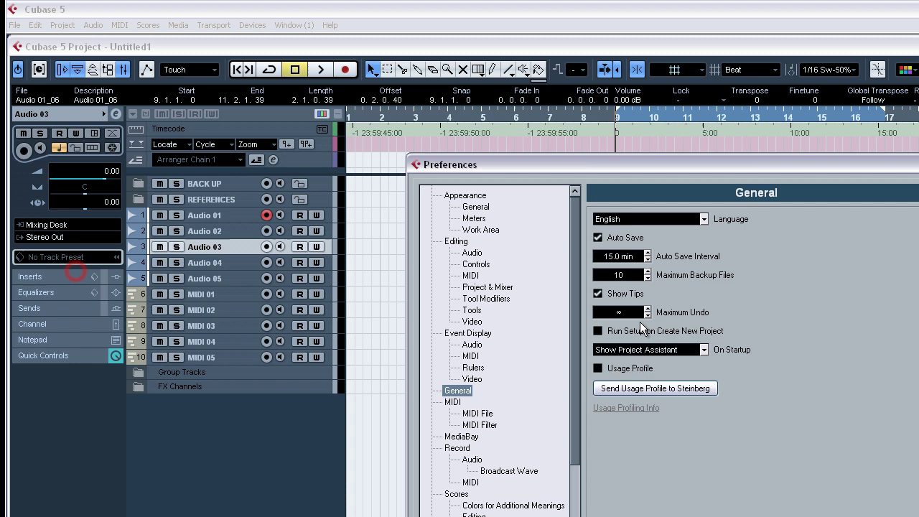
left_click(598, 293)
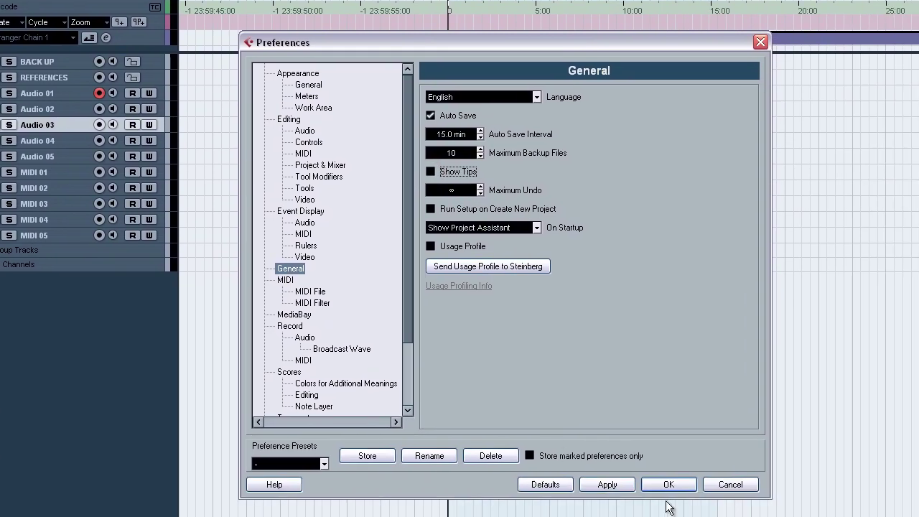
left_click(667, 484)
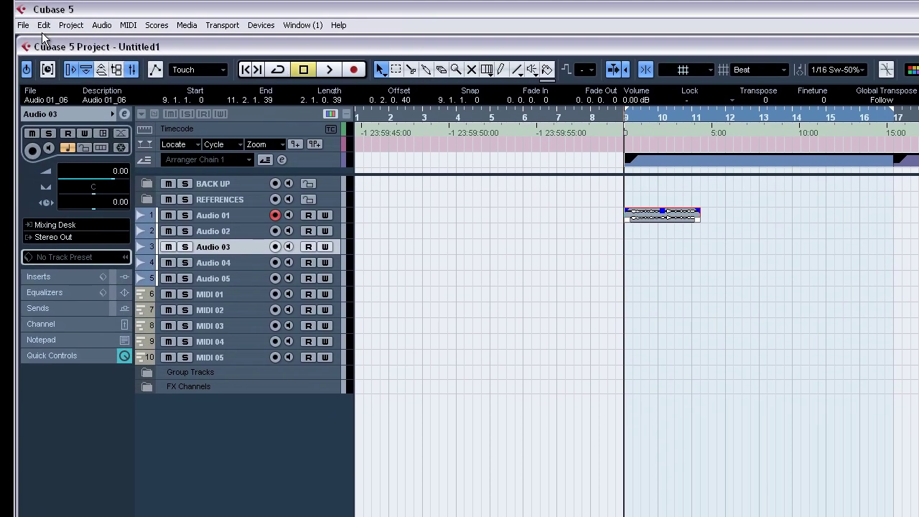
Review the Transport preferences, including Return to Start Position on Stop, and close them.
left_click(21, 25)
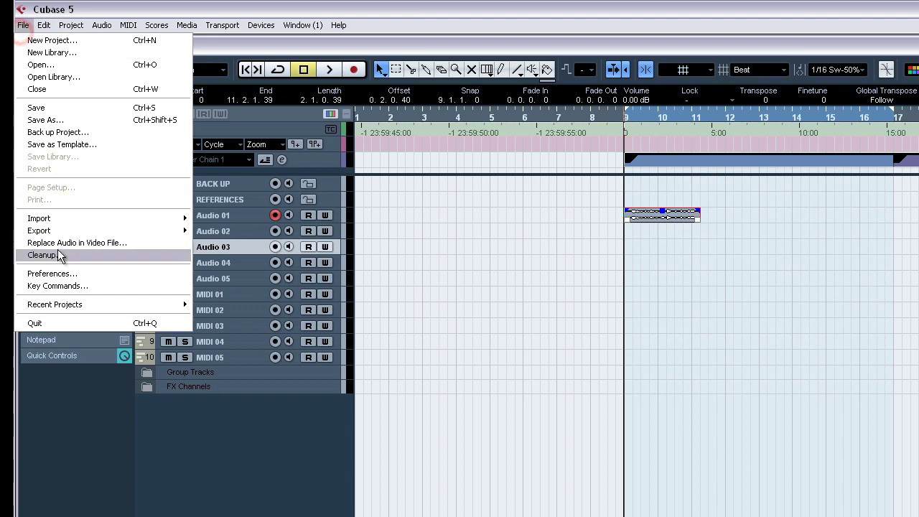
left_click(56, 274)
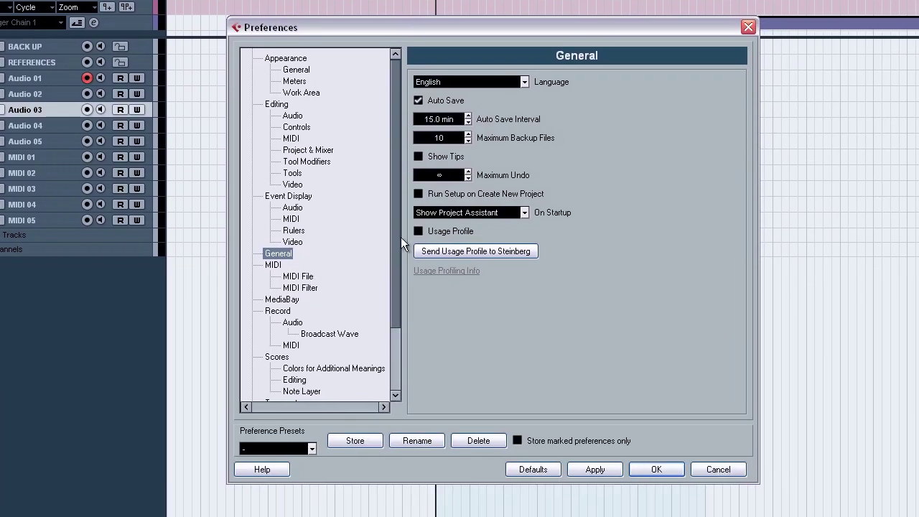
left_click_drag(585, 374, 585, 405)
left_click_drag(399, 274, 393, 294)
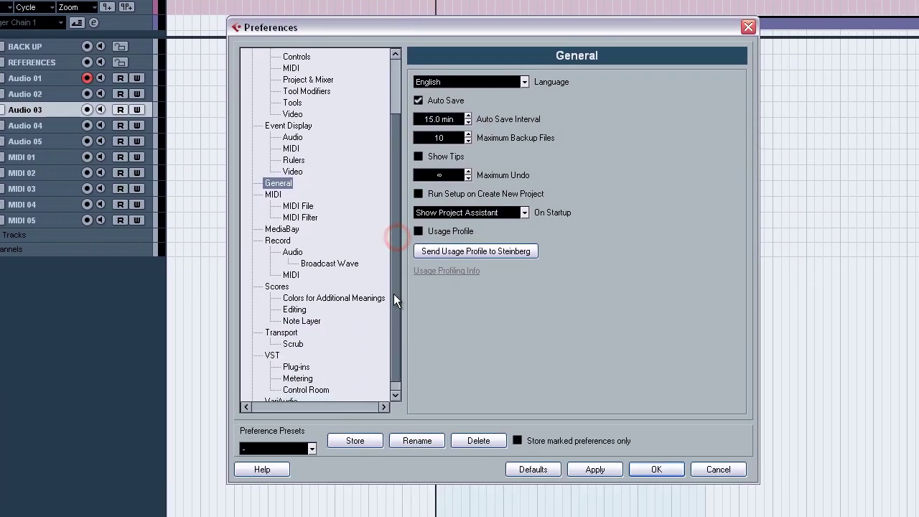
left_click(280, 333)
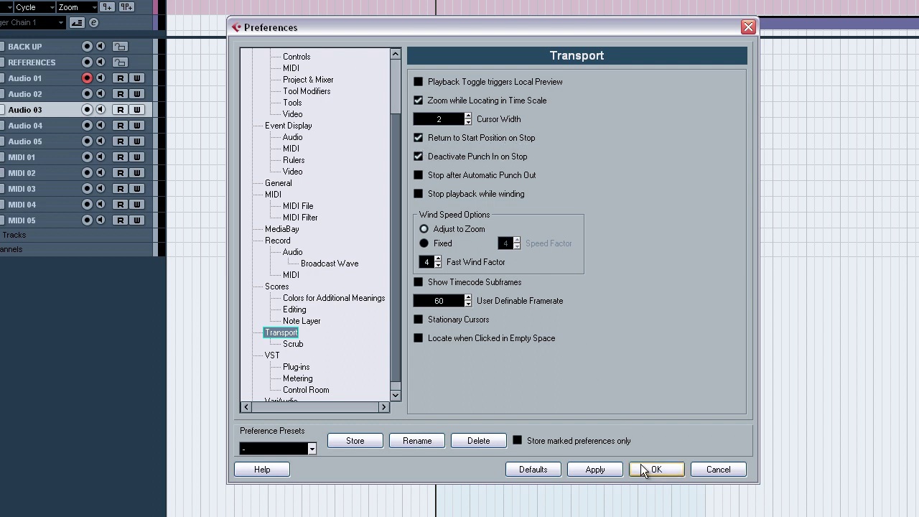
left_click(660, 472)
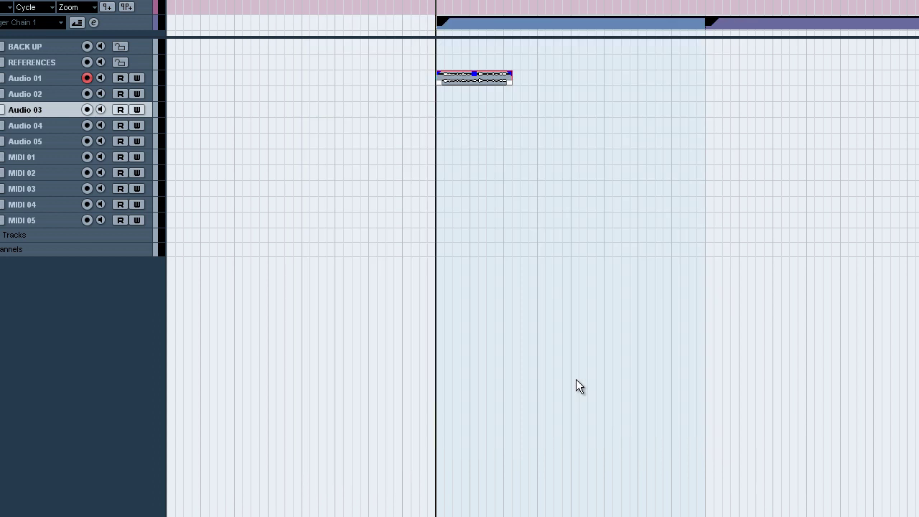
Mute the recorded event on Audio 01, return to the selection tool and start playback from bar 9.
key("space")
key("8")
left_click(503, 134)
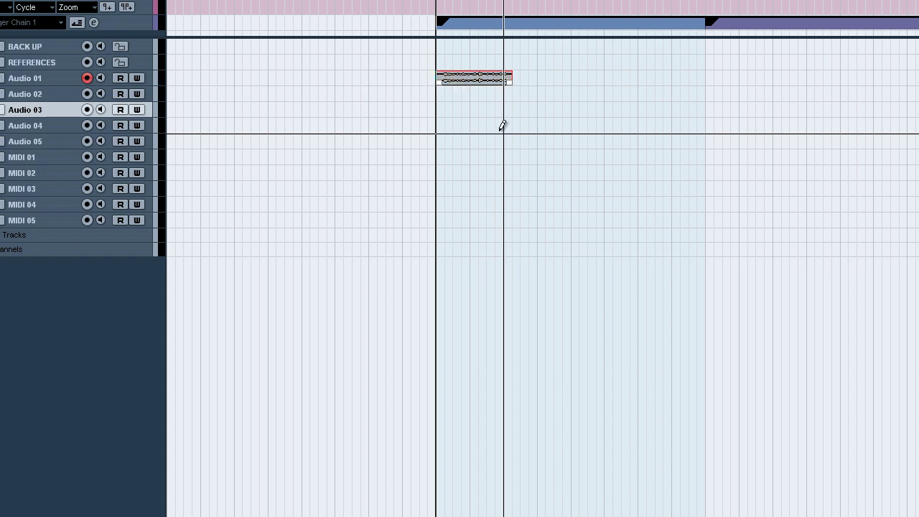
key("1")
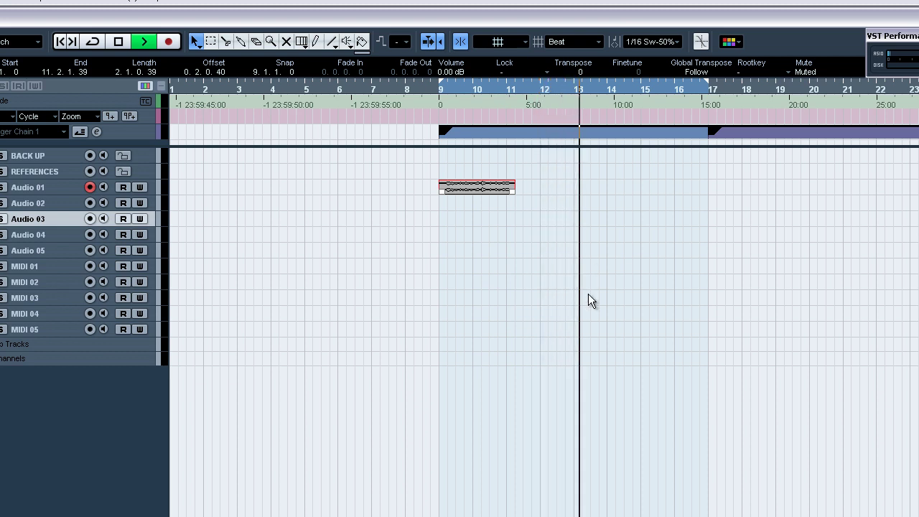
Stop and restart playback several times from bar 9 to check where the project cursor lands.
key("space")
key("space")
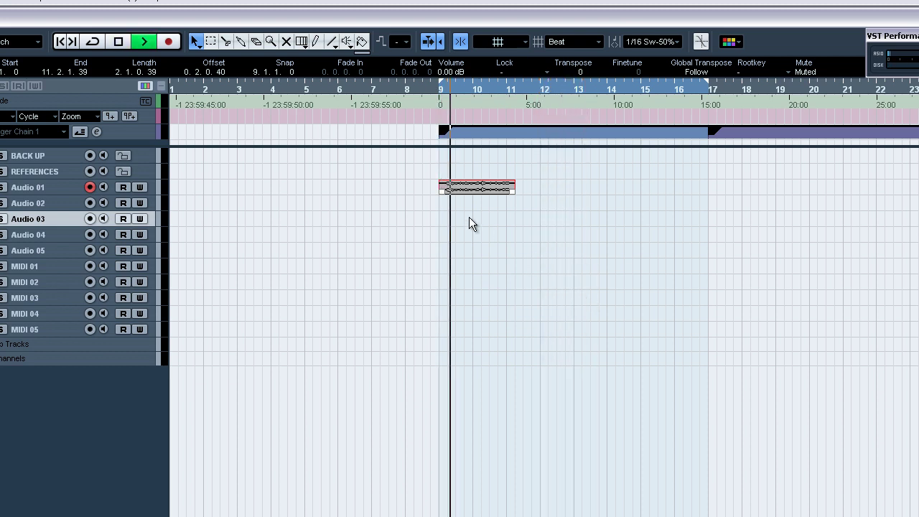
key("space")
key("space")
key("space")
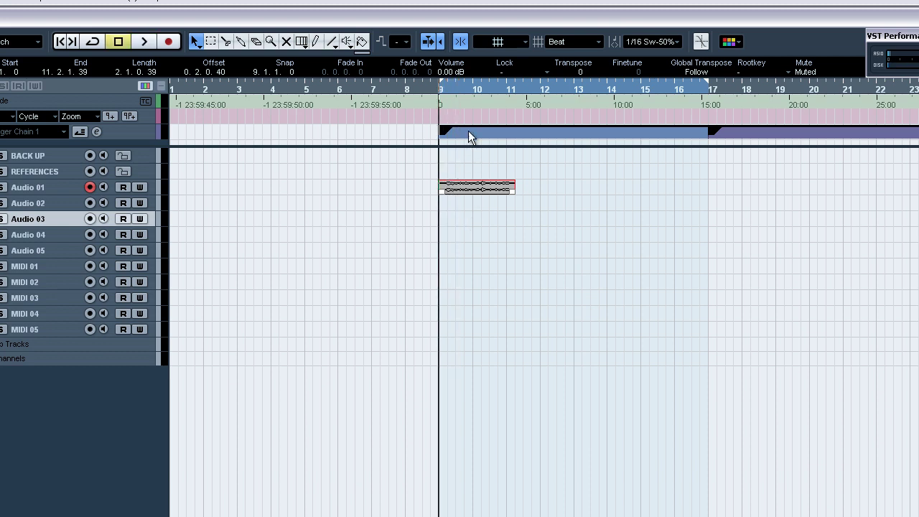
Place the project cursor at bar 10 and repeatedly start and stop playback to check its return position.
left_click(472, 90)
key("space")
key("space")
key("space")
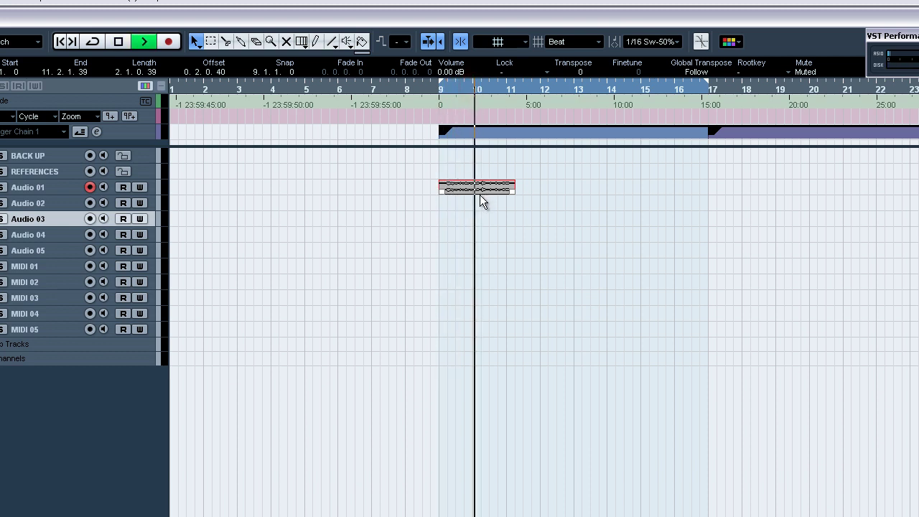
key("space")
key("space")
key("space")
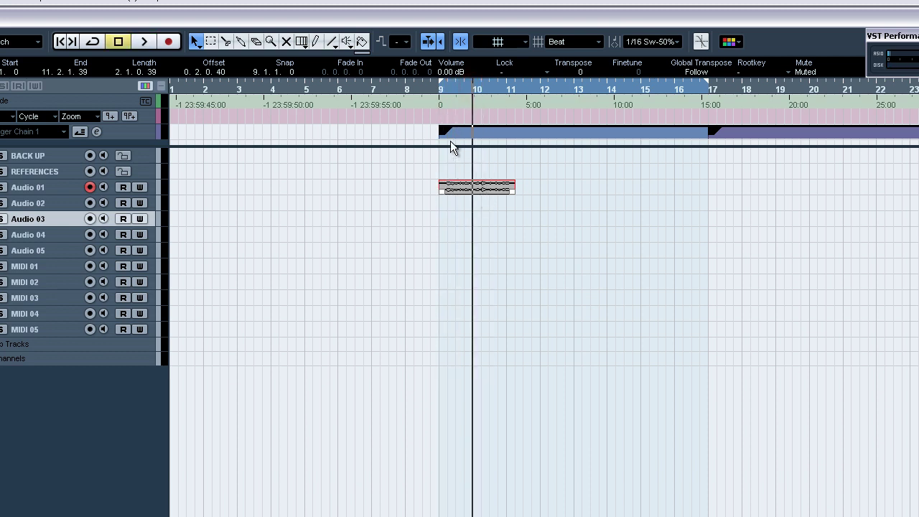
Set the left locator at bar 7, locate the cursor to it, and start and stop playback twice.
left_click(371, 79)
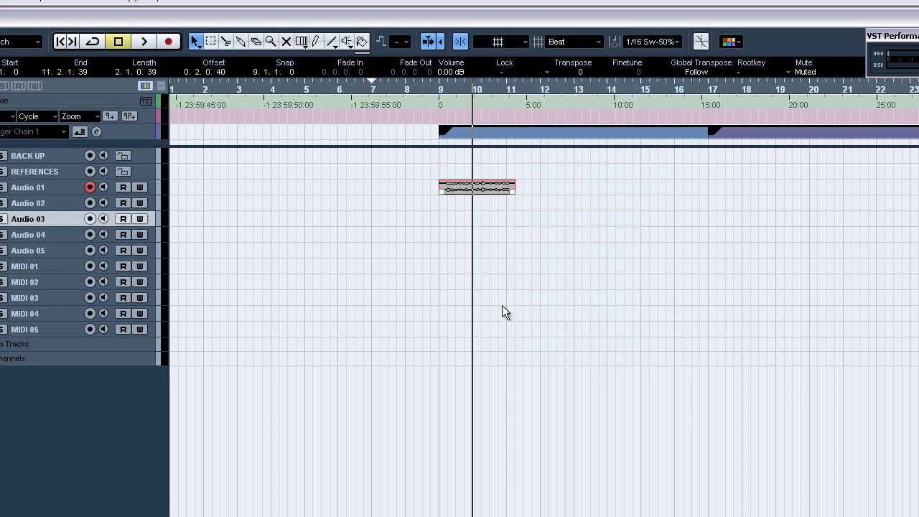
key("KP_1")
key("space")
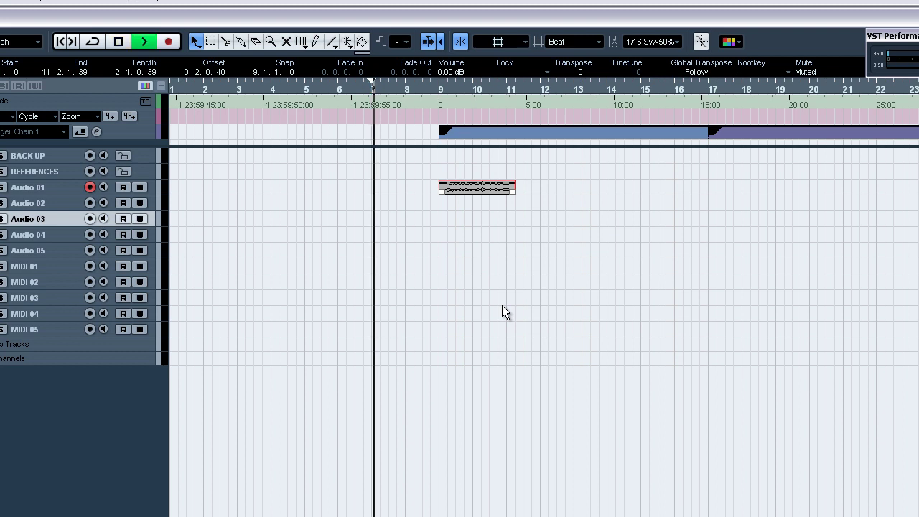
key("space")
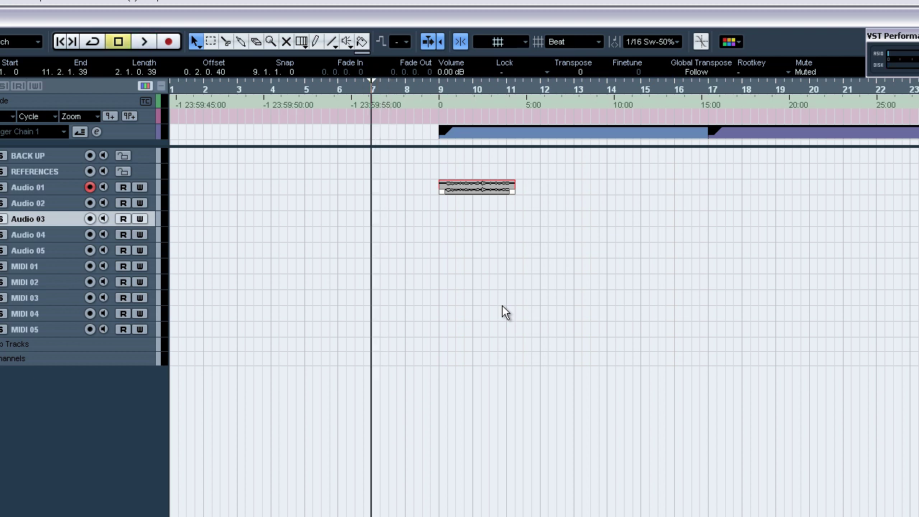
key("space")
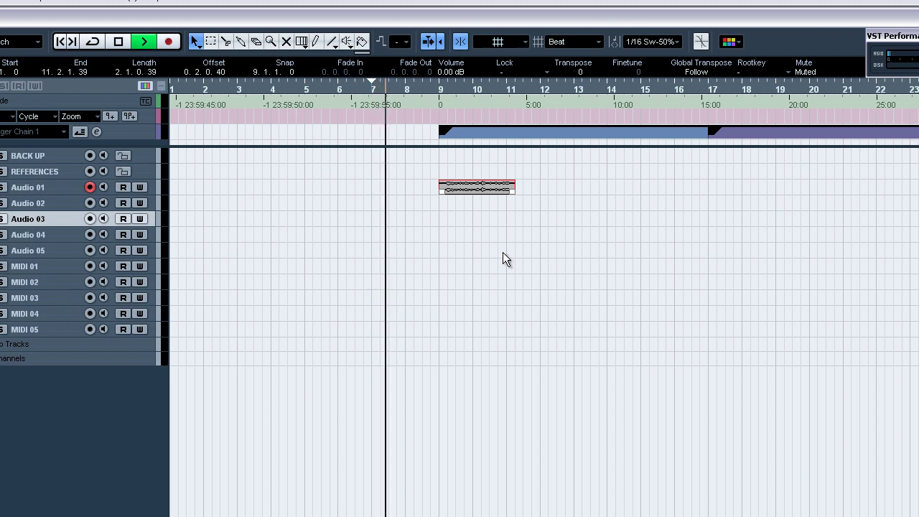
key("space")
Start and stop playback from bar 9, and set the locators around the arranger part spanning bars 9 to 17.
left_click(441, 99)
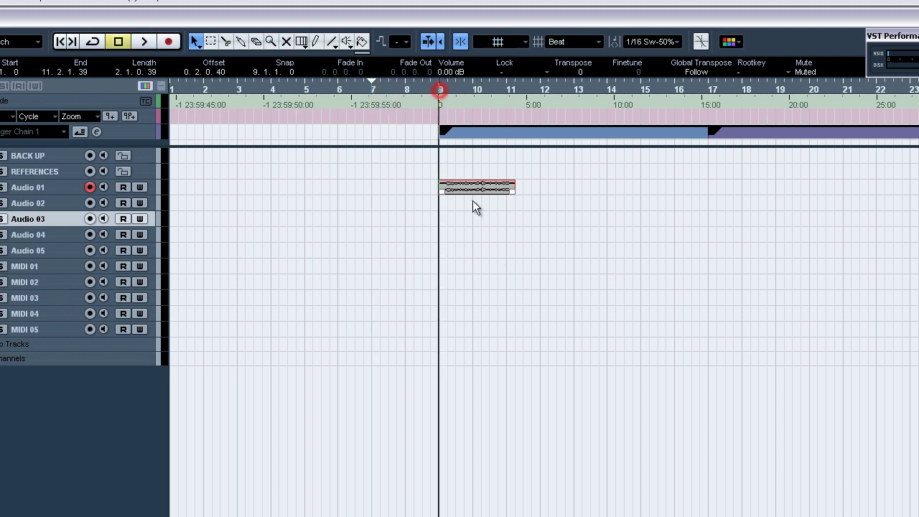
key("space")
key("space")
left_click(510, 134)
key("p")
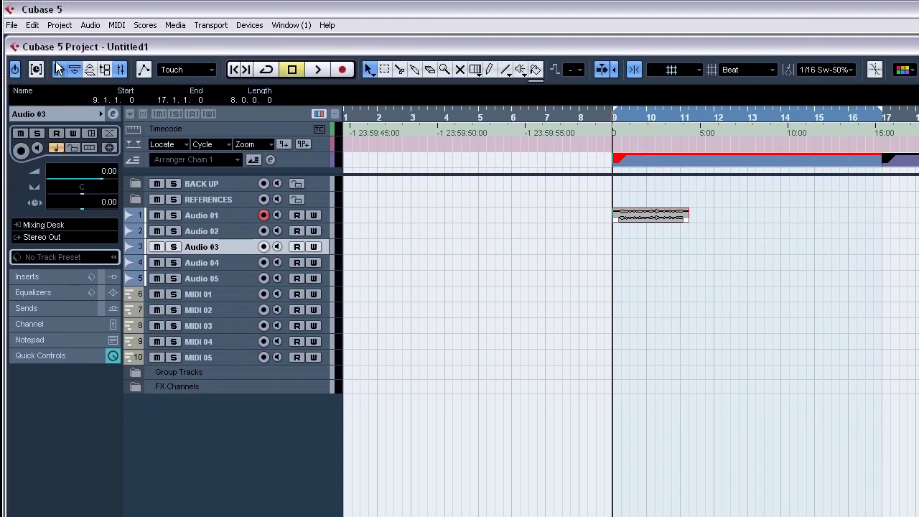
Check the Locate when Clicked in Empty Space option in the Transport preferences and close them with it disabled.
left_click(12, 26)
left_click(62, 277)
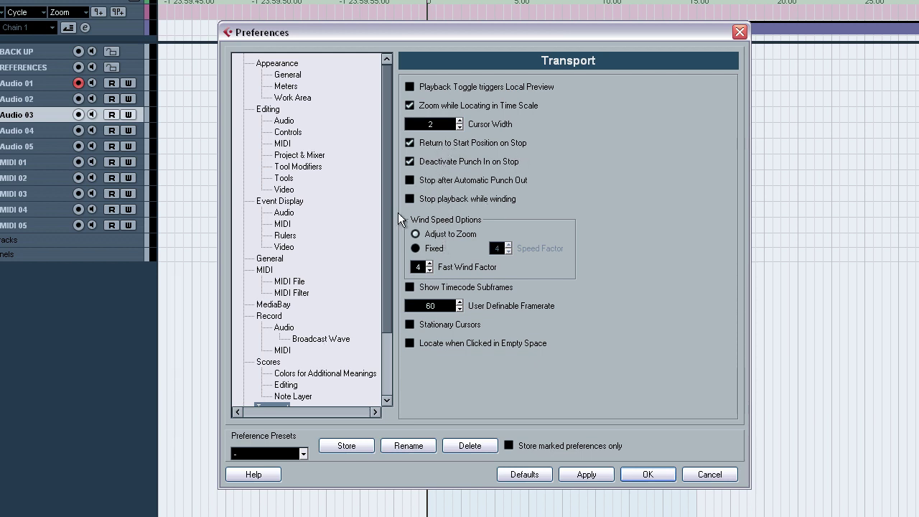
left_click_drag(386, 244, 386, 318)
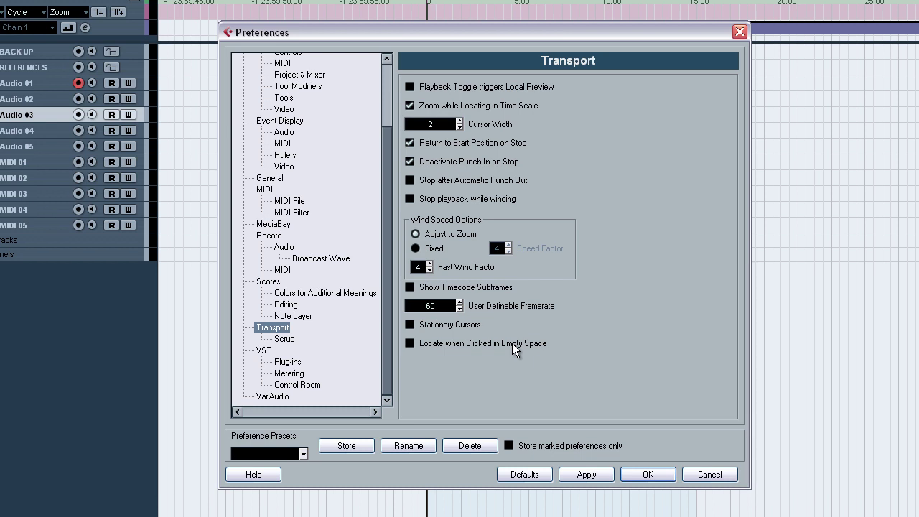
left_click(647, 474)
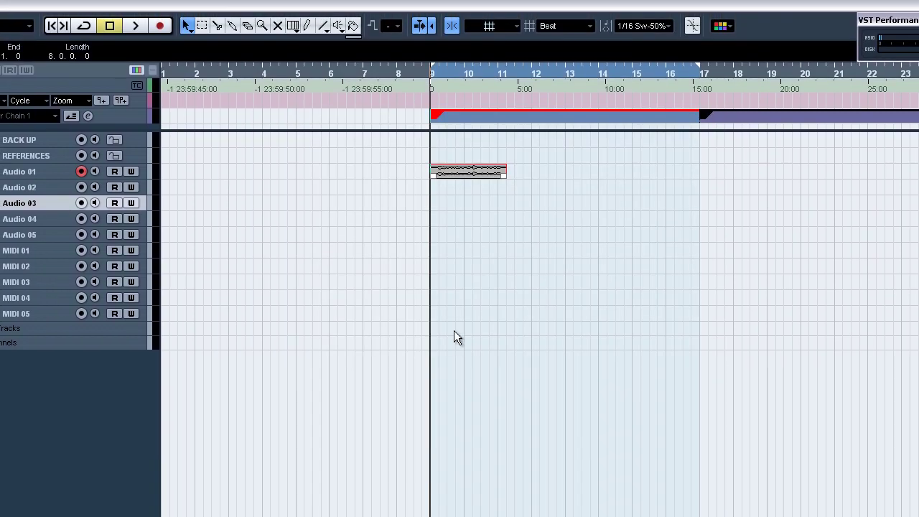
Deselect the event, test locating the project cursor from the ruler and by winding, and leave it between bars 7 and 8.
left_click(471, 272)
left_click(549, 72)
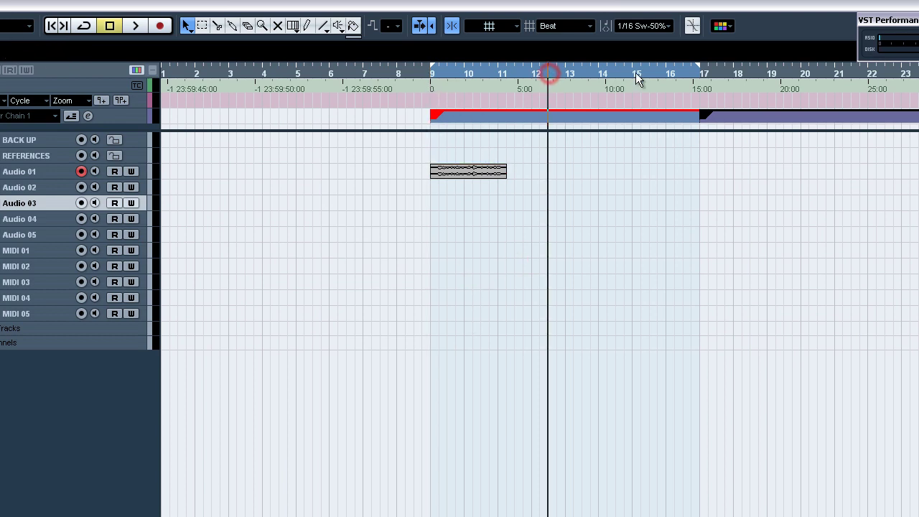
left_click(638, 72)
left_click(676, 82)
left_click(581, 82)
left_click(416, 84)
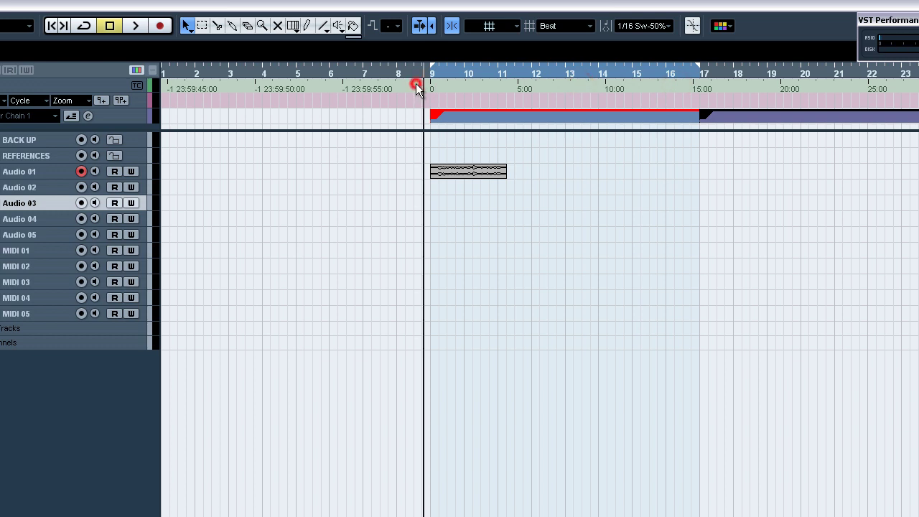
key("KP_Add")
key("KP_Subtract")
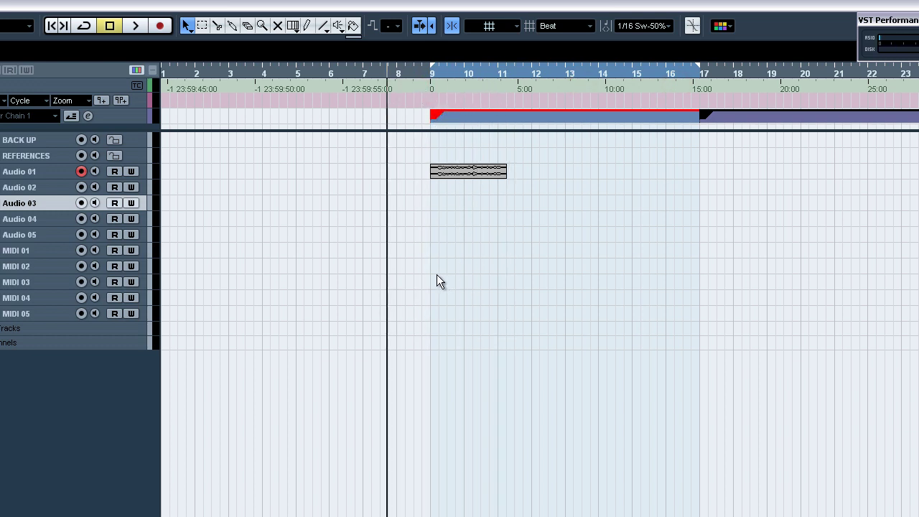
left_click(436, 242)
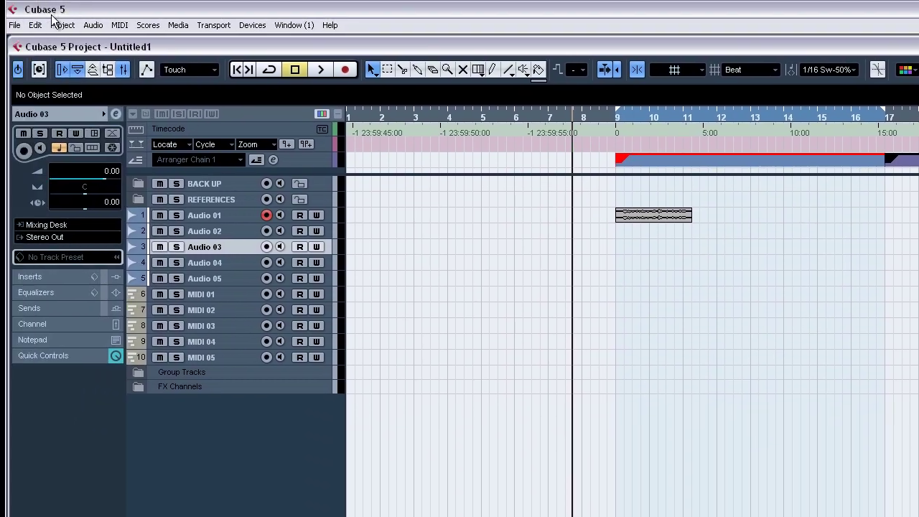
Enable Locate when Clicked in Empty Space in the Transport preferences and confirm the dialog.
left_click(15, 25)
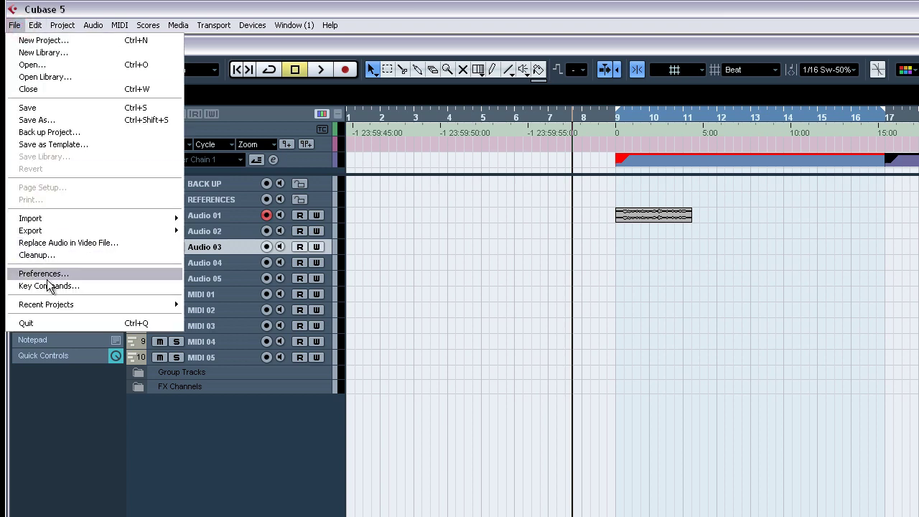
left_click(43, 273)
left_click(549, 439)
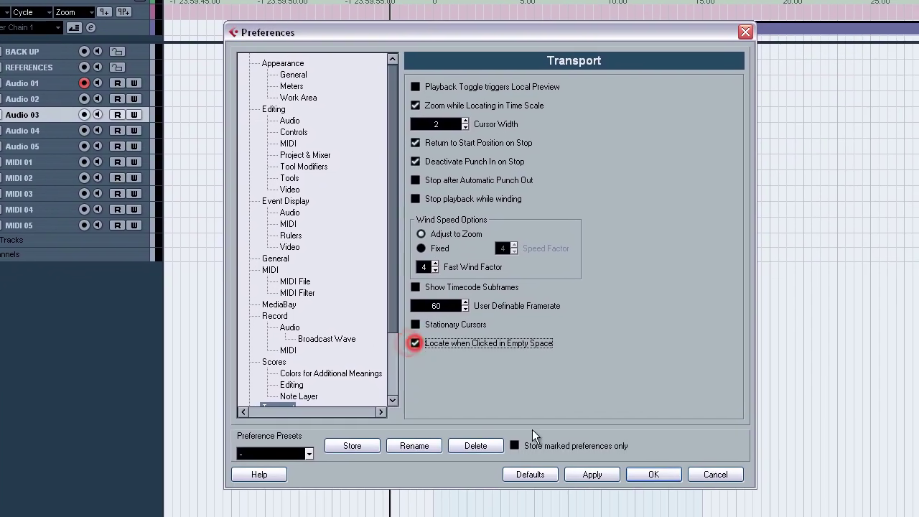
left_click(650, 474)
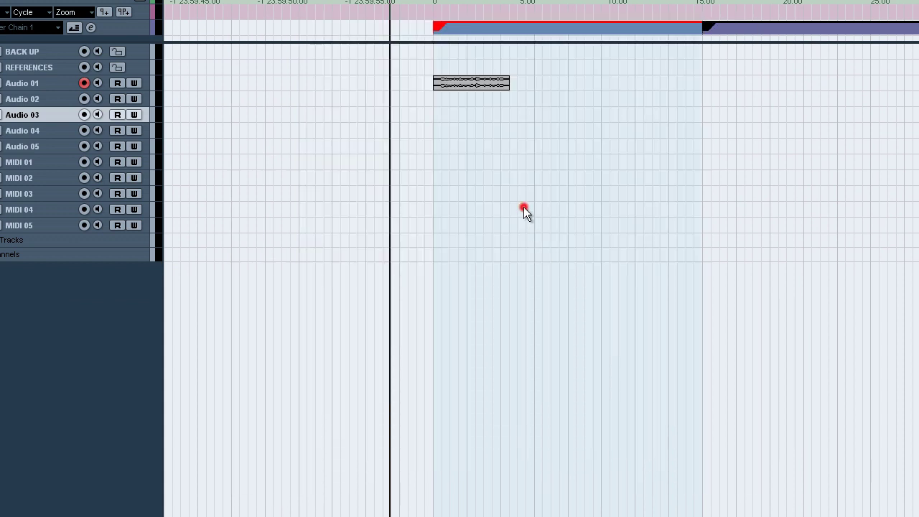
Test locating the project cursor by picking several empty spots in the event area, ending just after bar 8.
left_click(523, 208)
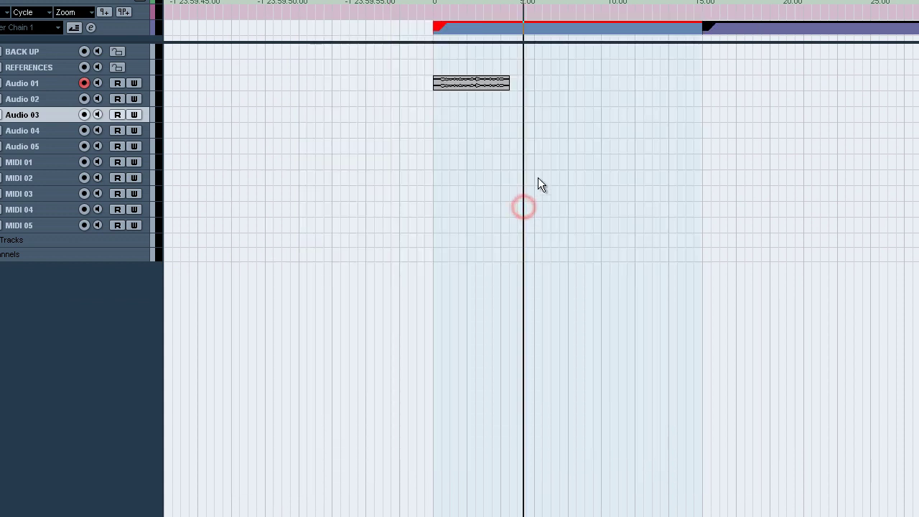
left_click(603, 168)
left_click(517, 168)
left_click(393, 157)
left_click(454, 157)
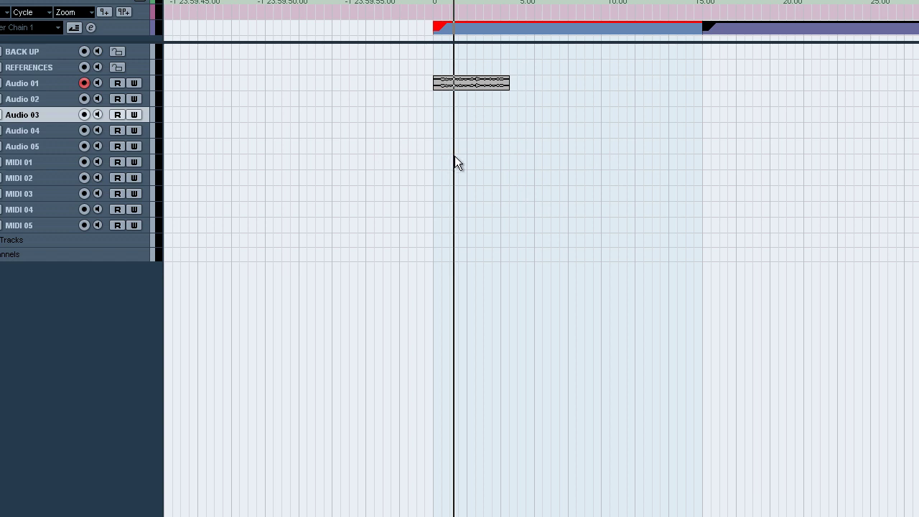
left_click(455, 156)
left_click(507, 157)
left_click(407, 154)
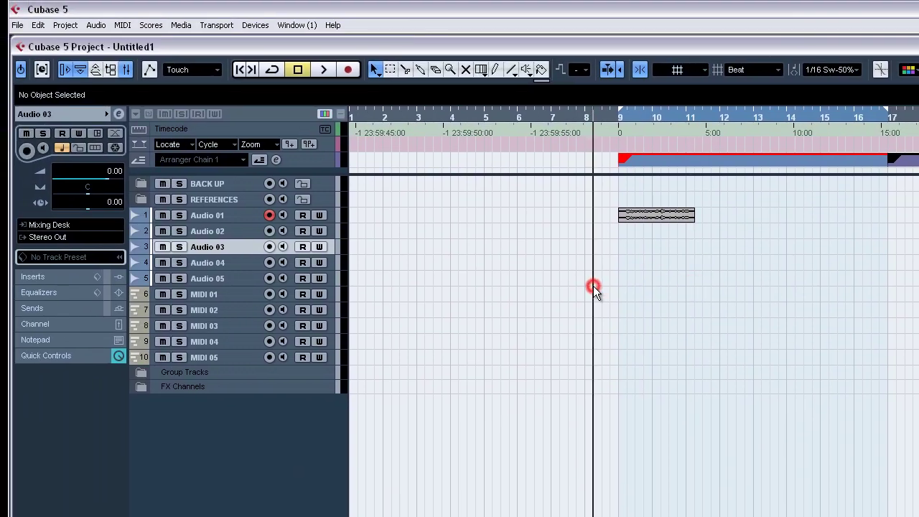
Disable Locate when Clicked in Empty Space in the Transport preferences.
left_click(17, 25)
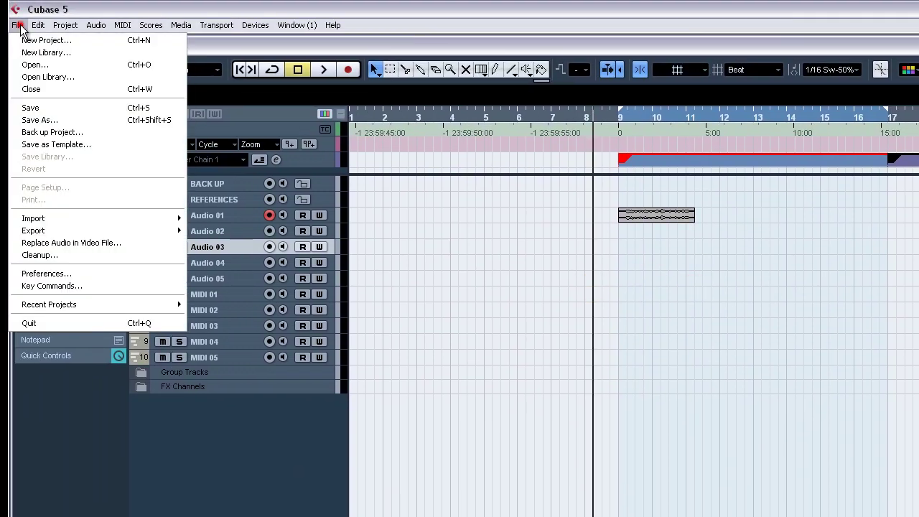
left_click(98, 274)
left_click(600, 475)
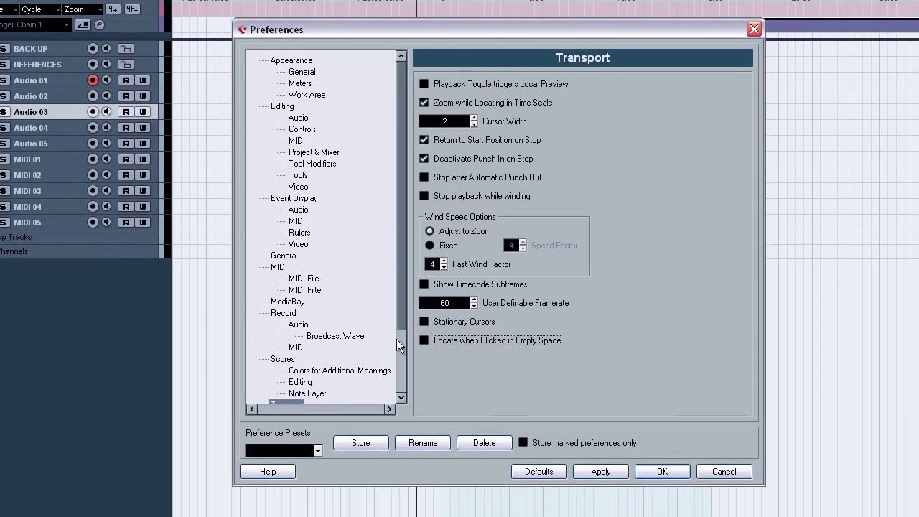
Review the VST preferences and close the dialog.
left_click_drag(399, 308, 401, 363)
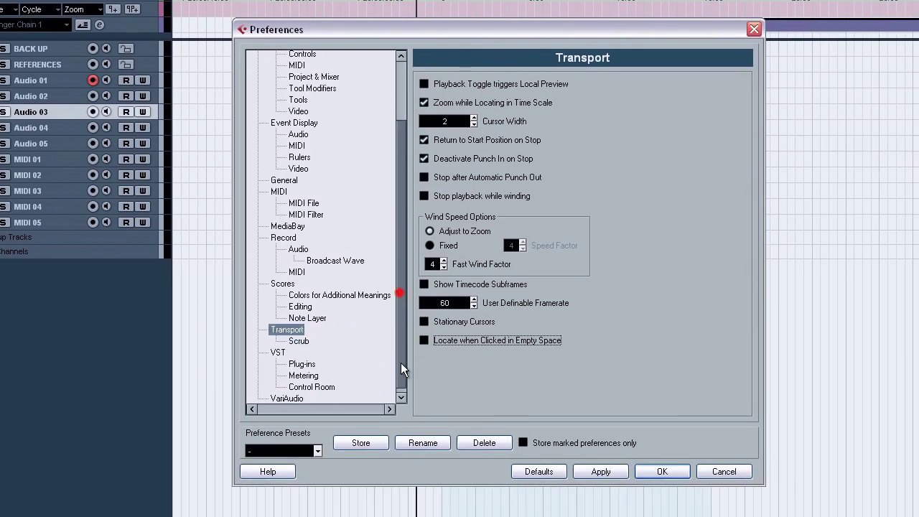
left_click(277, 347)
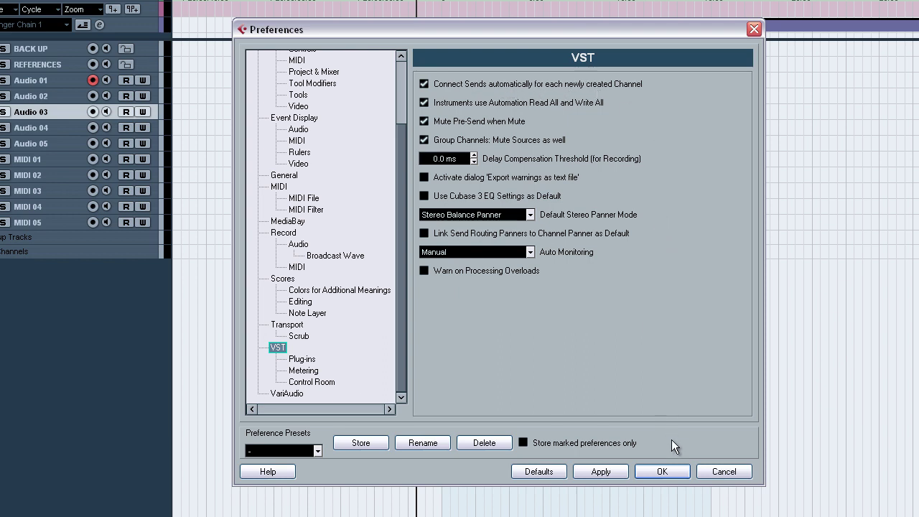
left_click(664, 471)
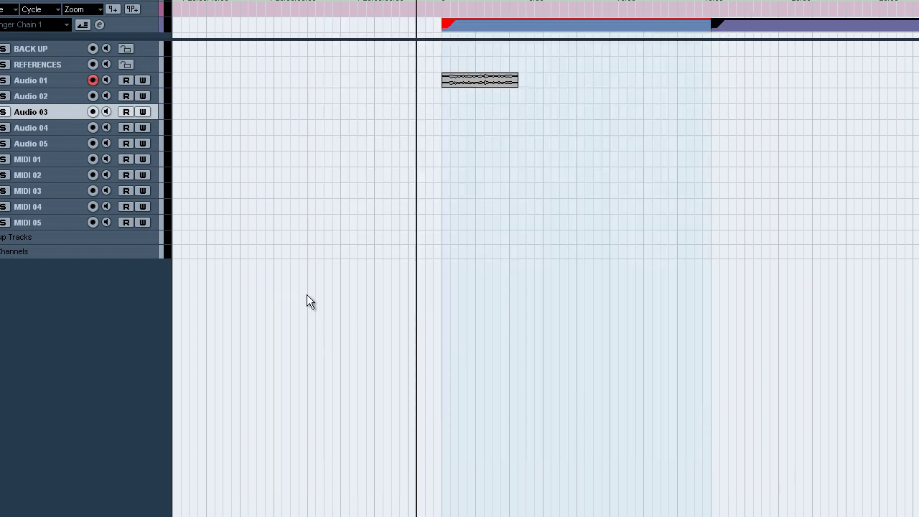
Open the mixer with Audio 05 selected and examine its audio, group and FX channels, including the Group 1 channel settings.
left_click(37, 146)
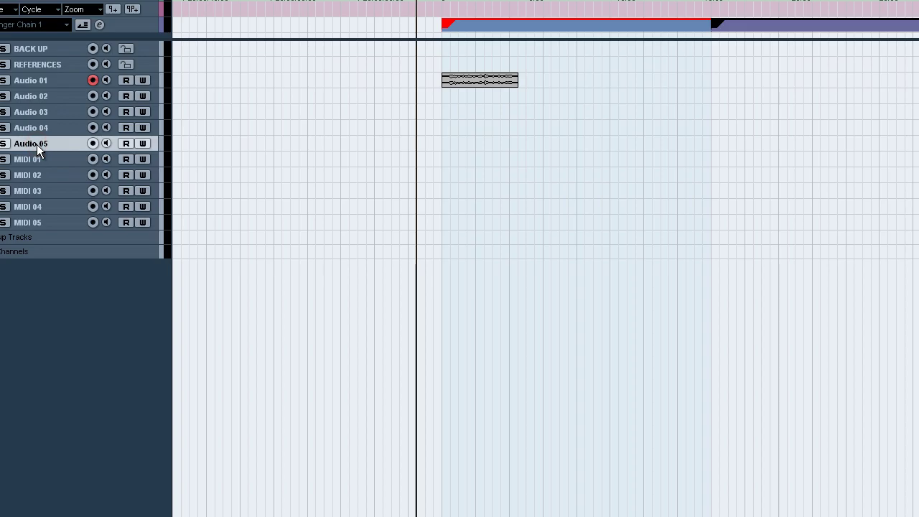
key("F3")
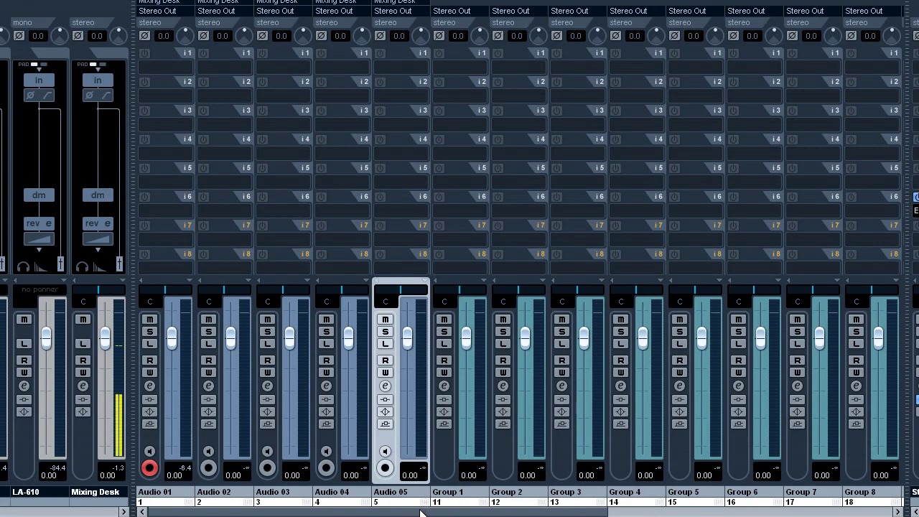
left_click_drag(422, 512, 709, 513)
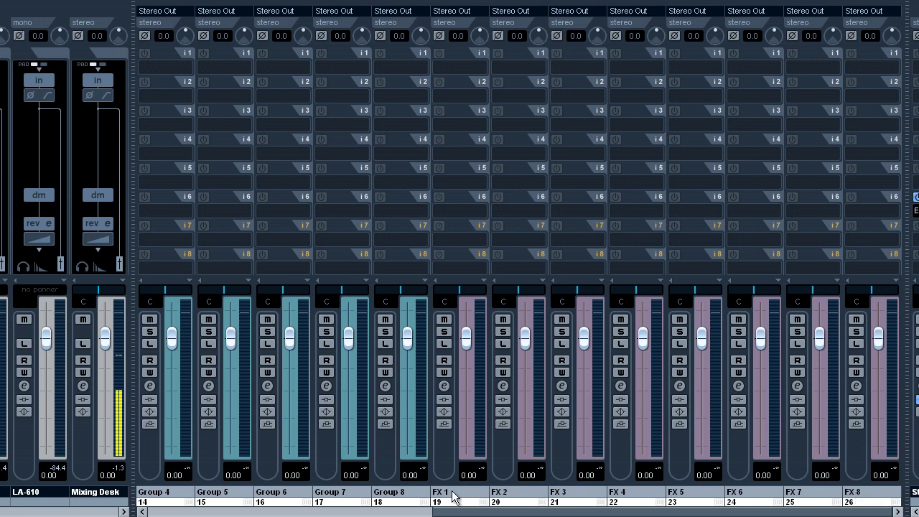
scroll(452, 497, "left", 8)
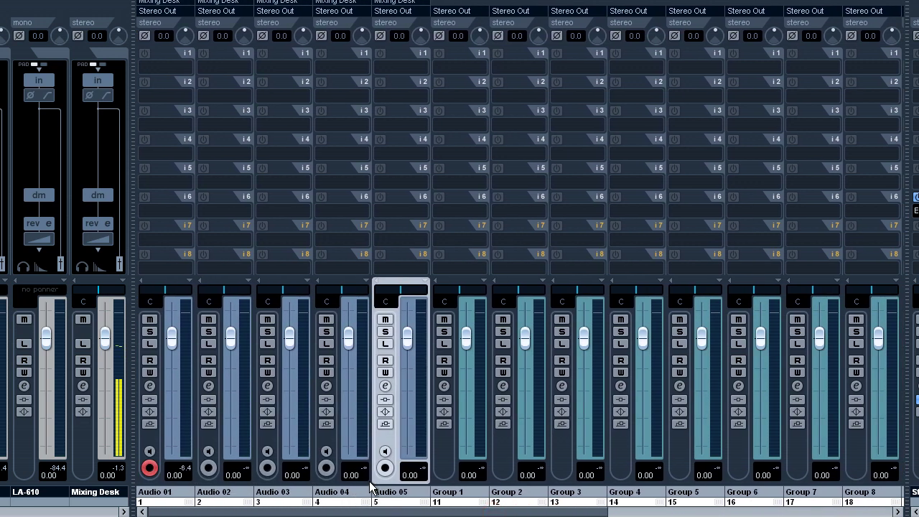
left_click(444, 387)
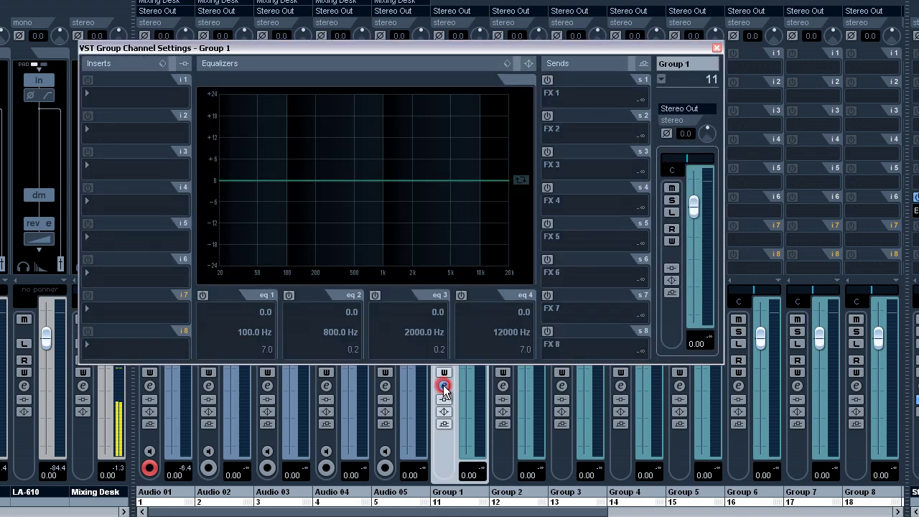
left_click(717, 48)
Open the Audio 05 channel settings and check the routing choices of its first two sends.
left_click(386, 386)
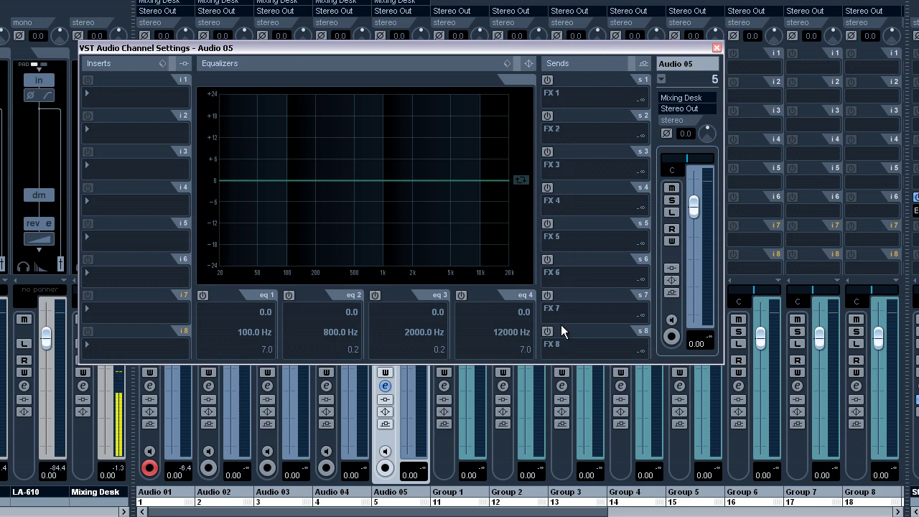
left_click(555, 96)
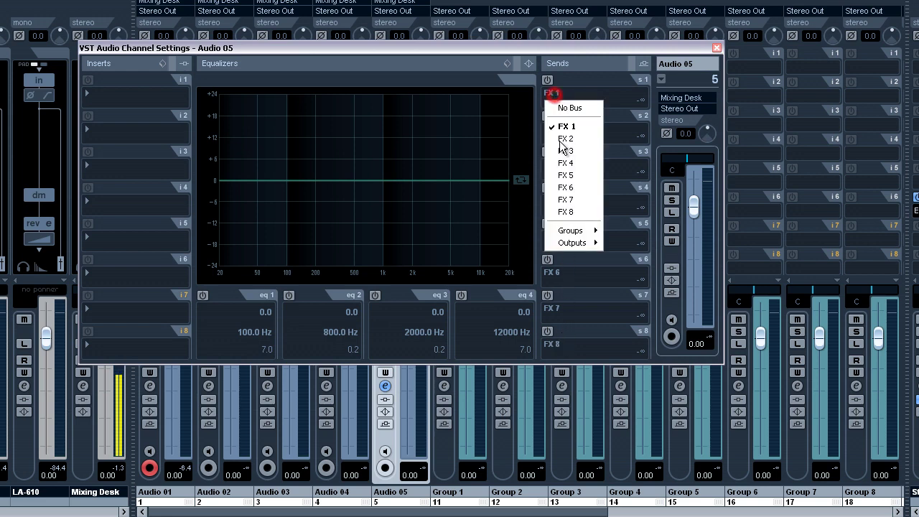
left_click(576, 54)
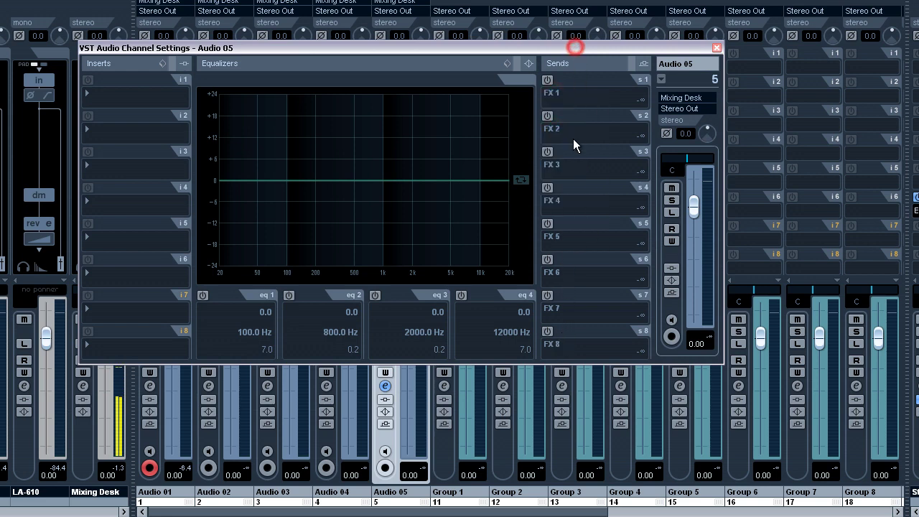
left_click(566, 130)
left_click(562, 45)
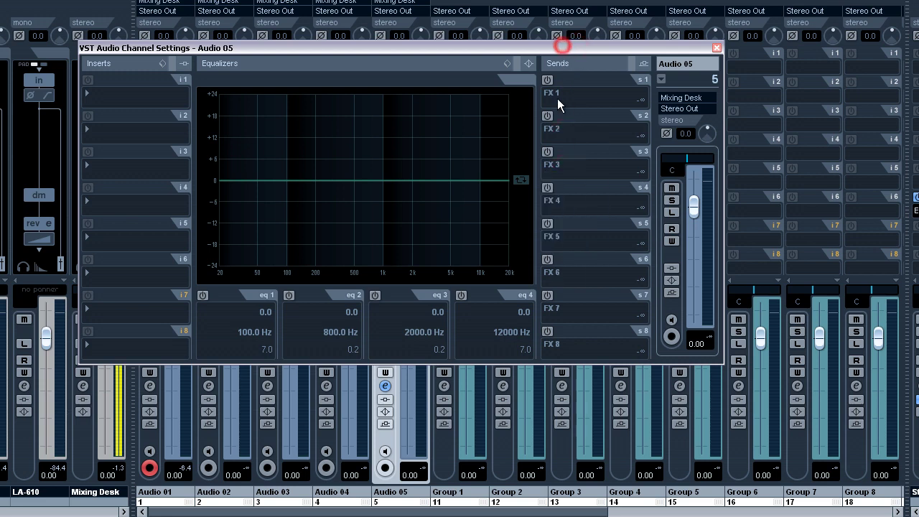
Try activating the FX 1 send on Audio 05, switch it back off and close the channel settings.
left_click(547, 80)
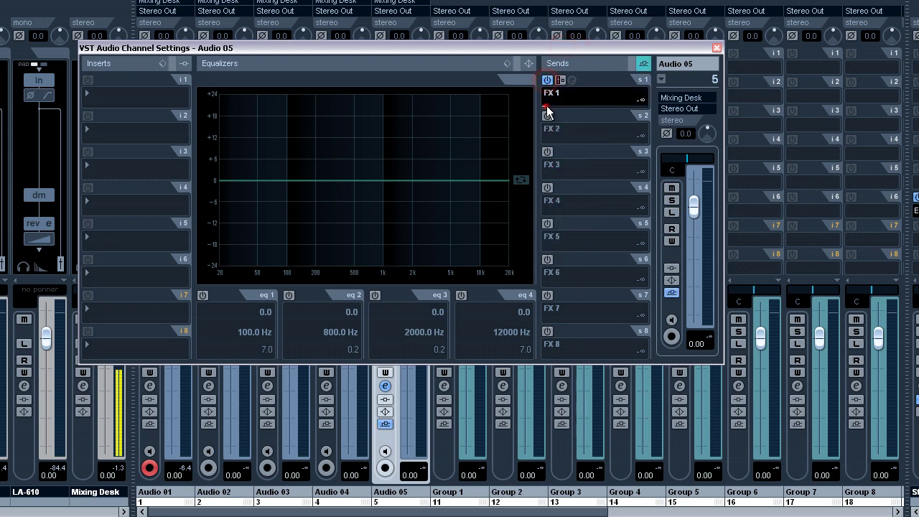
mouse_move(547, 106)
left_mouse_down()
mouse_move(612, 106)
mouse_move(543, 107)
left_mouse_up()
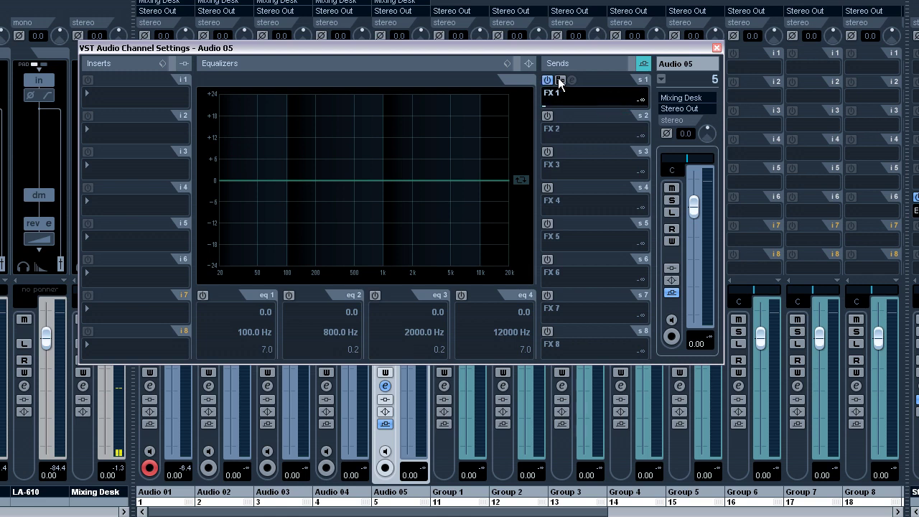
left_click(548, 81)
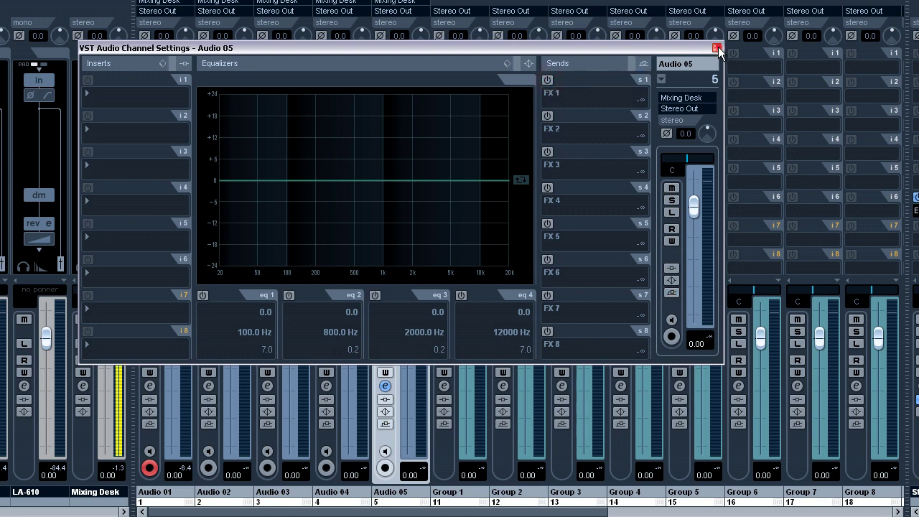
left_click(716, 47)
Return to the project window and add one audio track below Audio 05.
left_click_drag(439, 513, 336, 513)
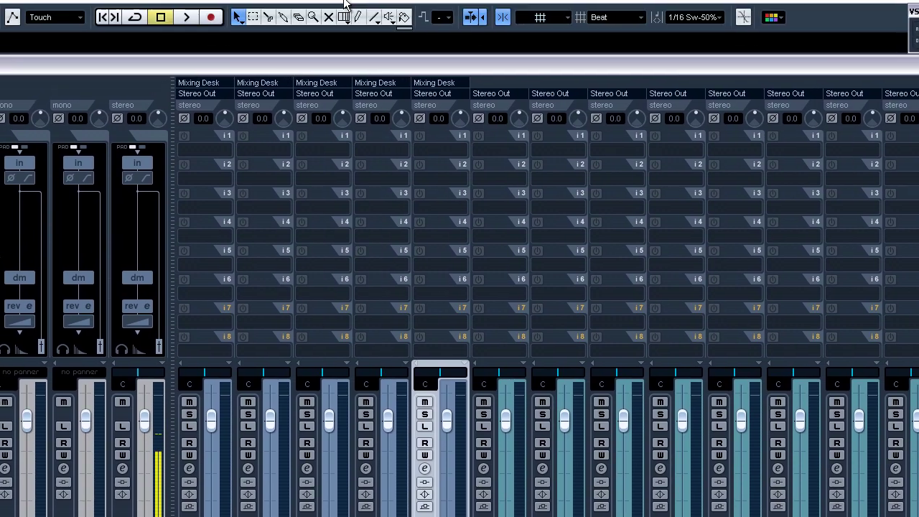
left_click(352, 14)
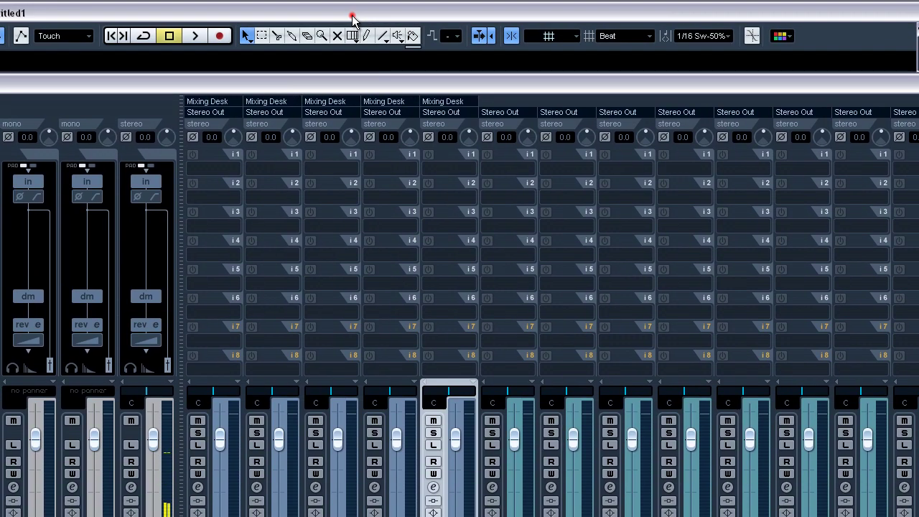
right_click(94, 244)
left_click(129, 249)
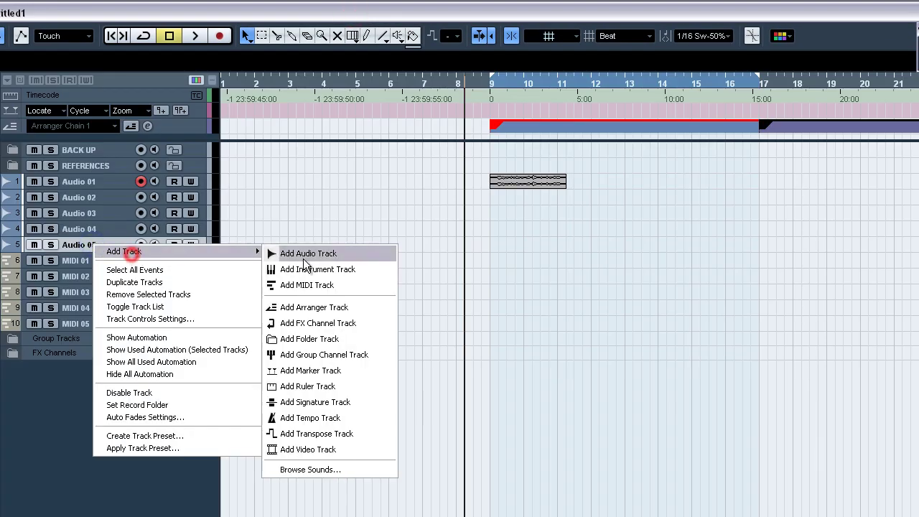
left_click(312, 250)
left_click(424, 327)
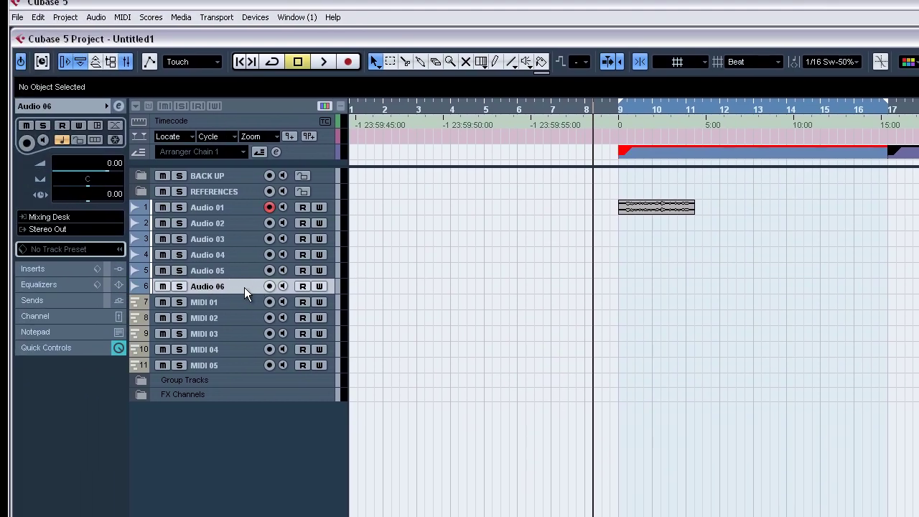
Check the automatically connected sends in the new audio track's channel settings and close them.
left_click(203, 279)
left_click(119, 106)
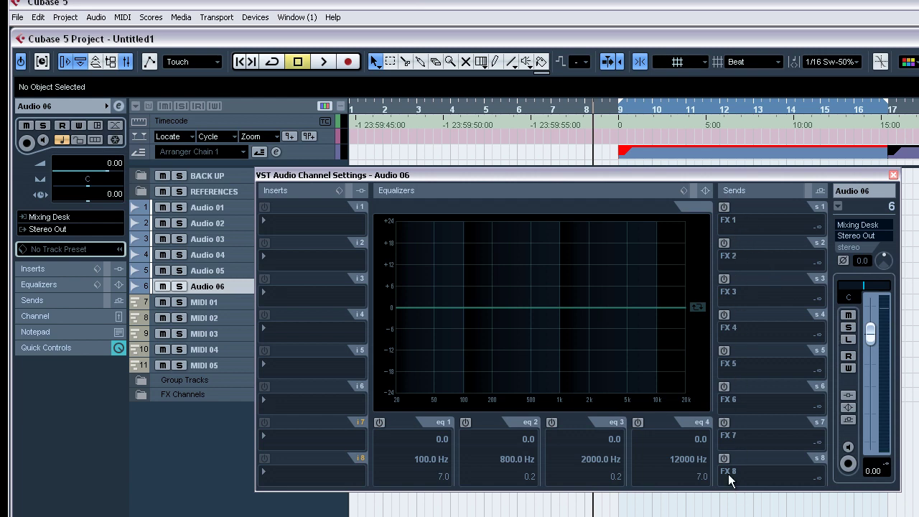
left_click(893, 175)
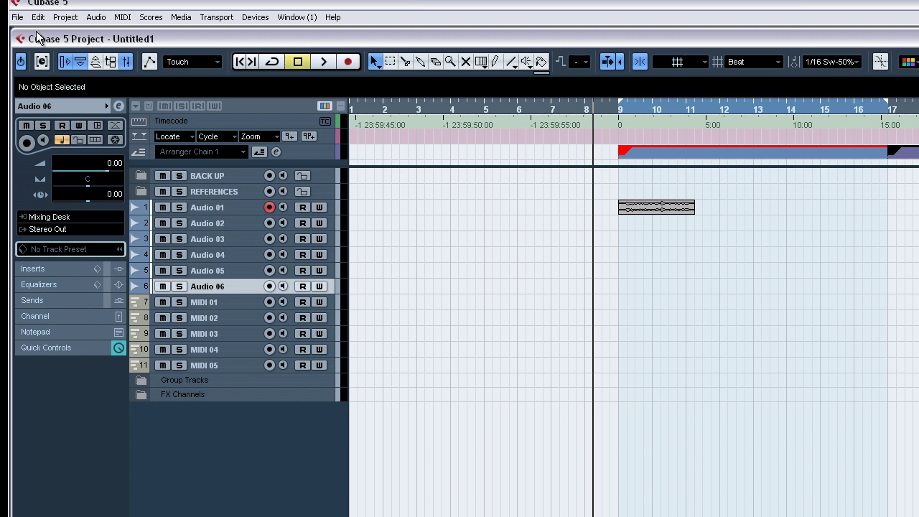
Reopen the preferences and show the VST Plug-ins page.
left_click(18, 17)
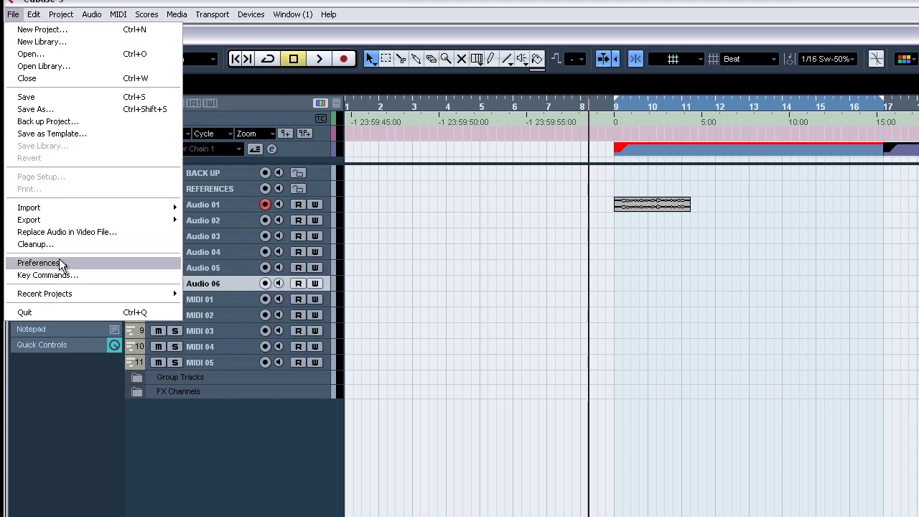
left_click(62, 264)
left_click(366, 184)
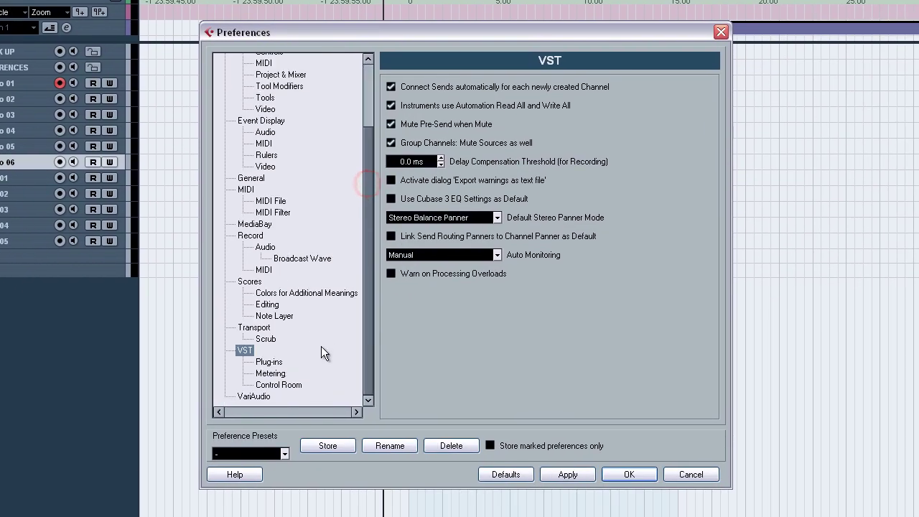
left_click(273, 363)
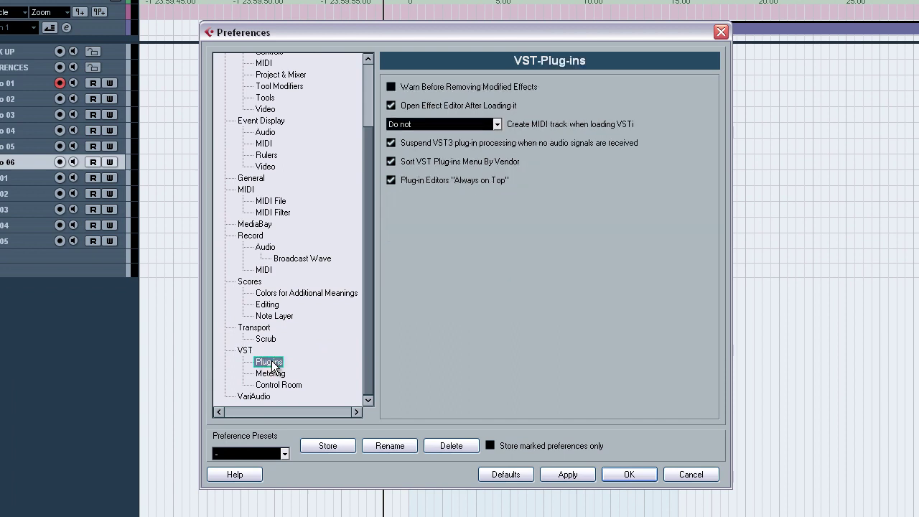